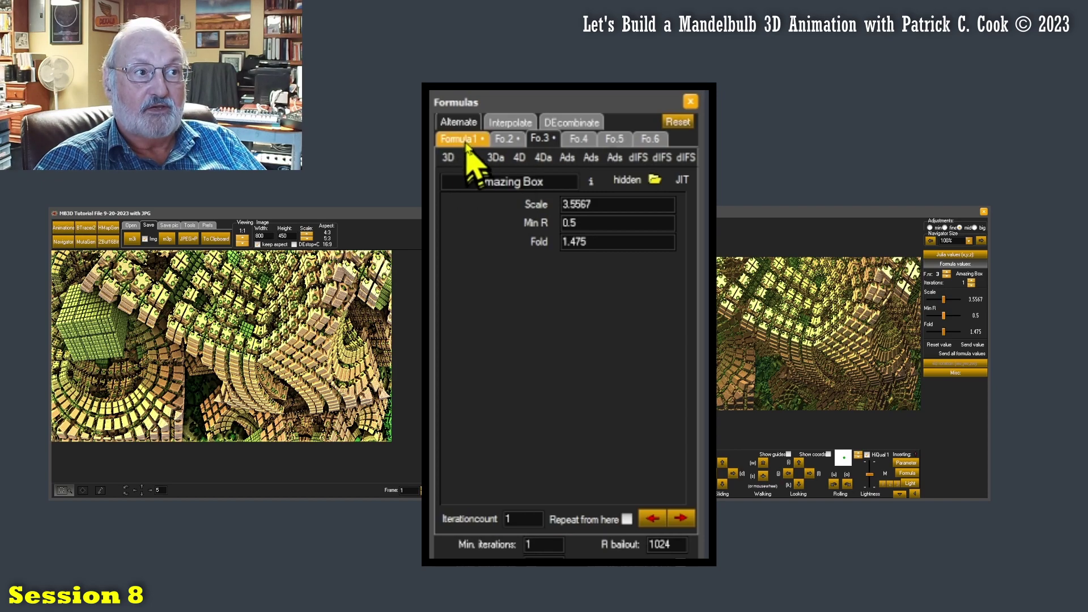
Compare the three formula slots: Amazing Box, ABoxVaryScale and Amazing Box, highlighting each name.
{"action": "left_click", "coordinate": [464, 142]}
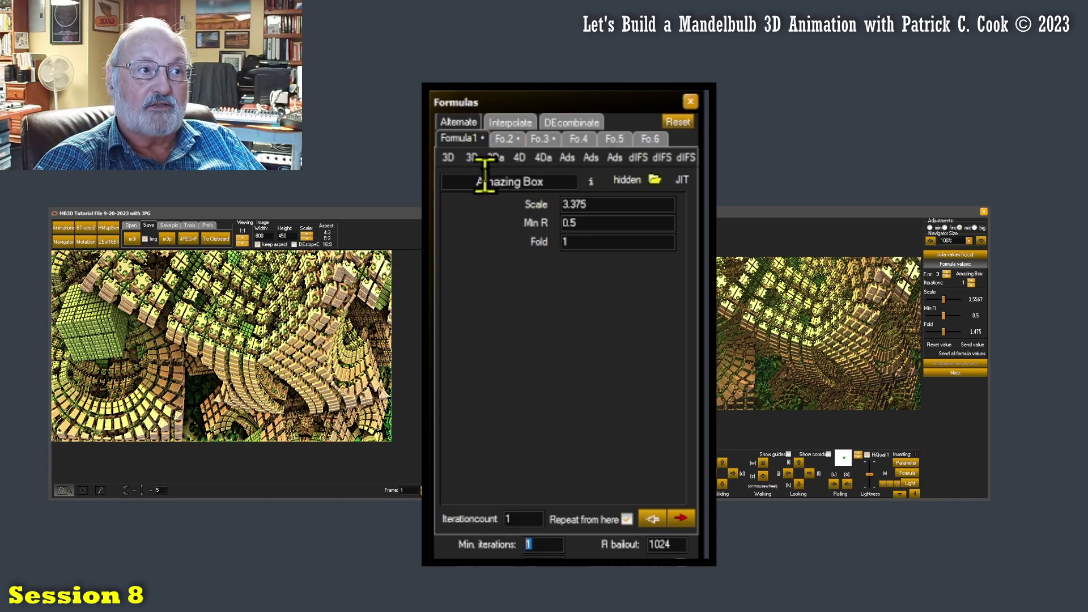
{"action": "left_click_drag", "start_coordinate": [483, 179], "coordinate": [549, 177]}
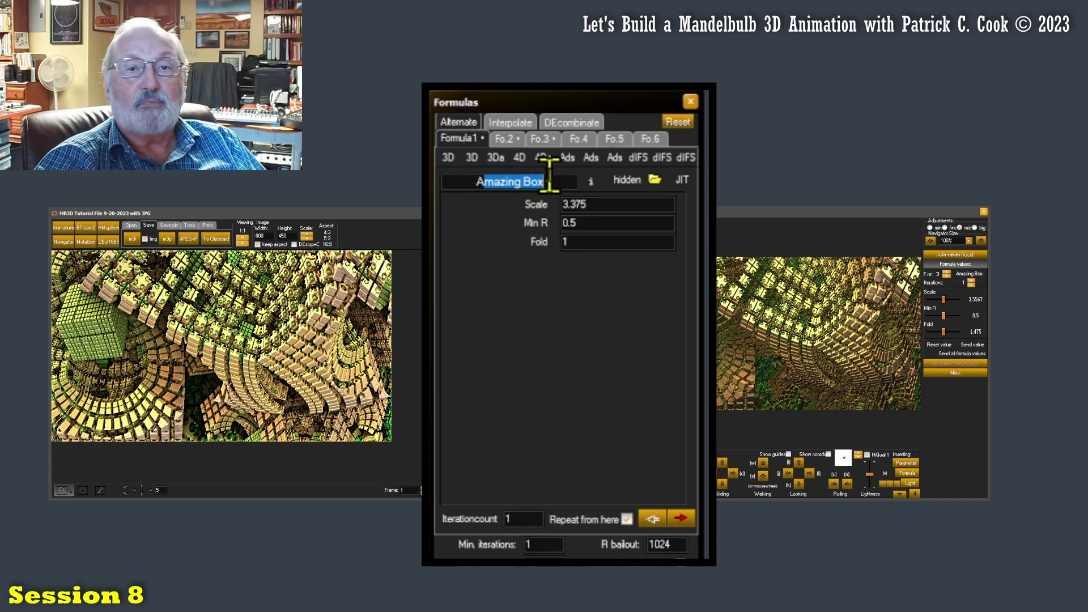
{"action": "left_click", "coordinate": [504, 140]}
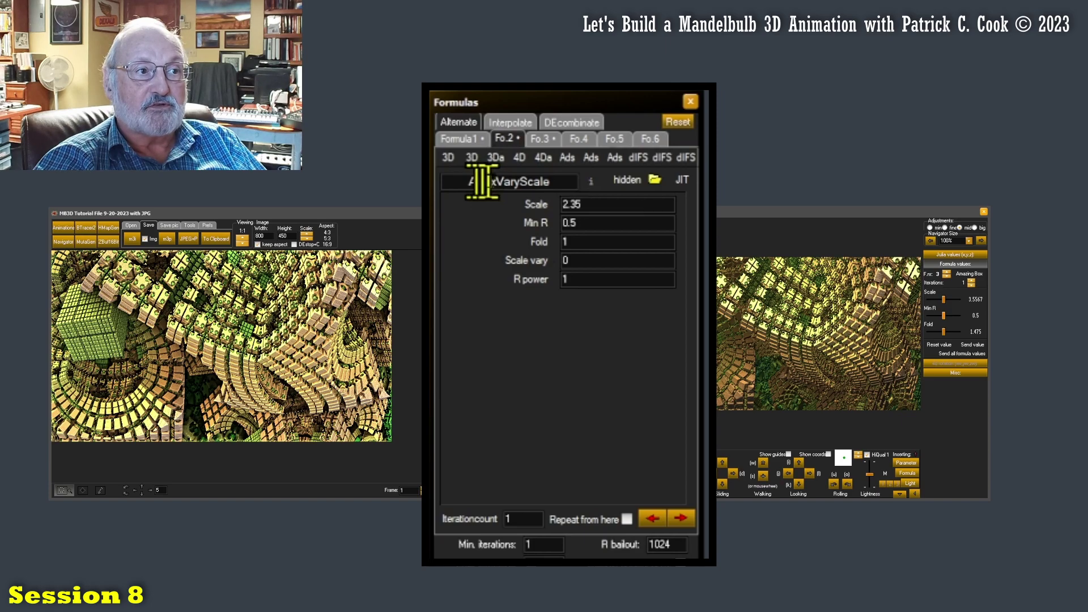
{"action": "left_click_drag", "start_coordinate": [478, 181], "coordinate": [553, 181]}
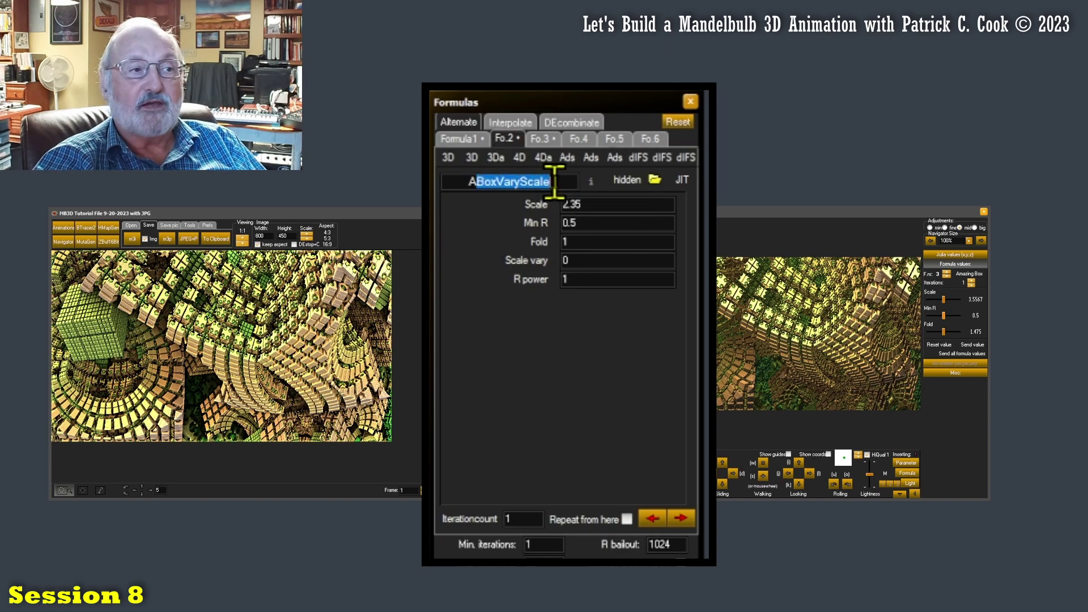
{"action": "left_click", "coordinate": [539, 139]}
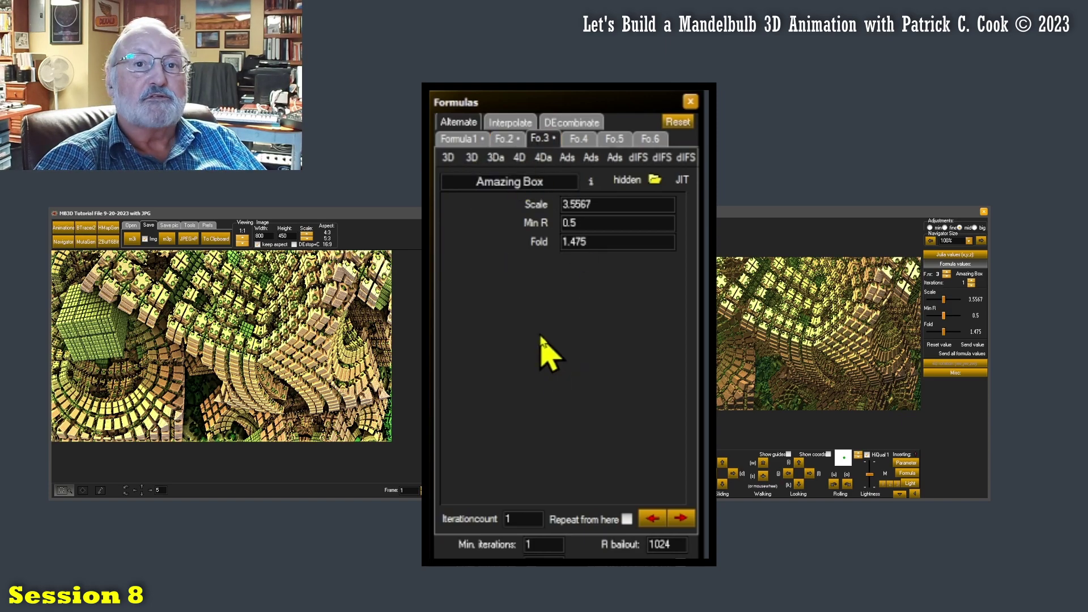
{"action": "left_click_drag", "start_coordinate": [492, 182], "coordinate": [550, 182]}
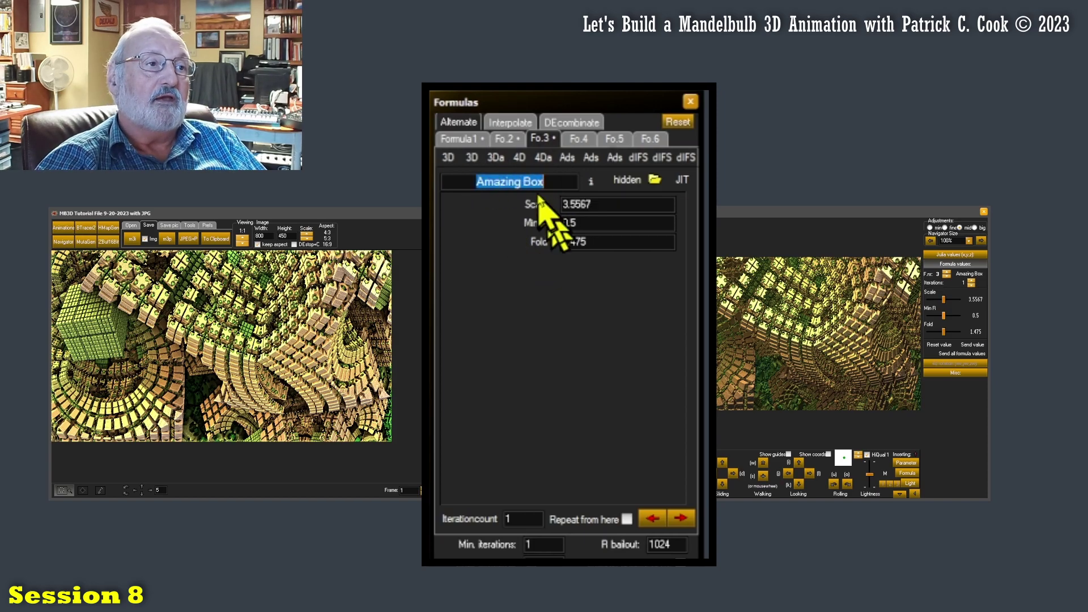
{"action": "left_click", "coordinate": [519, 182]}
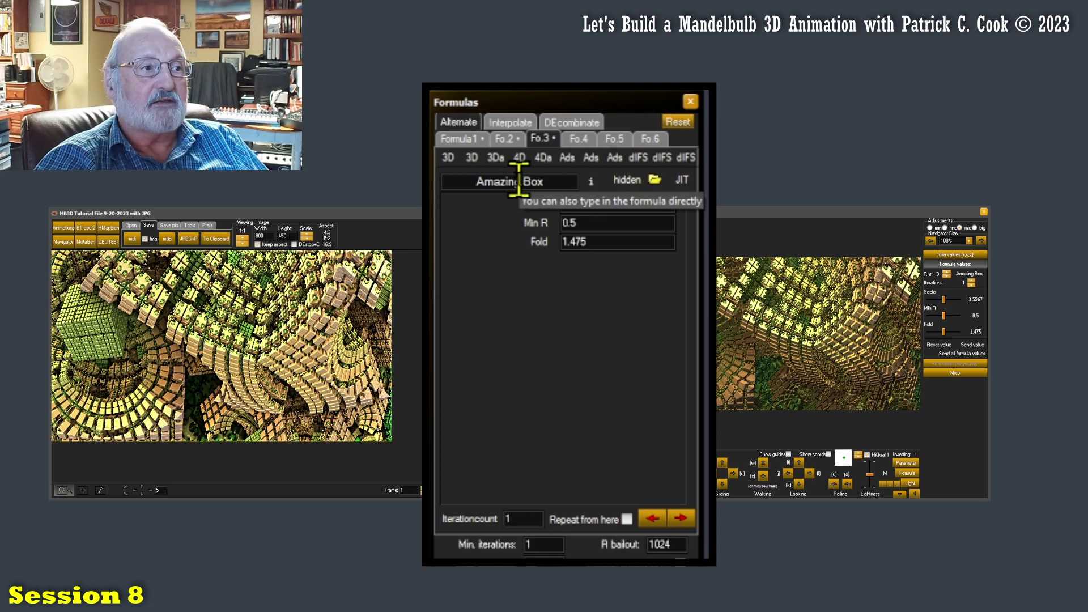
{"action": "left_click", "coordinate": [455, 139]}
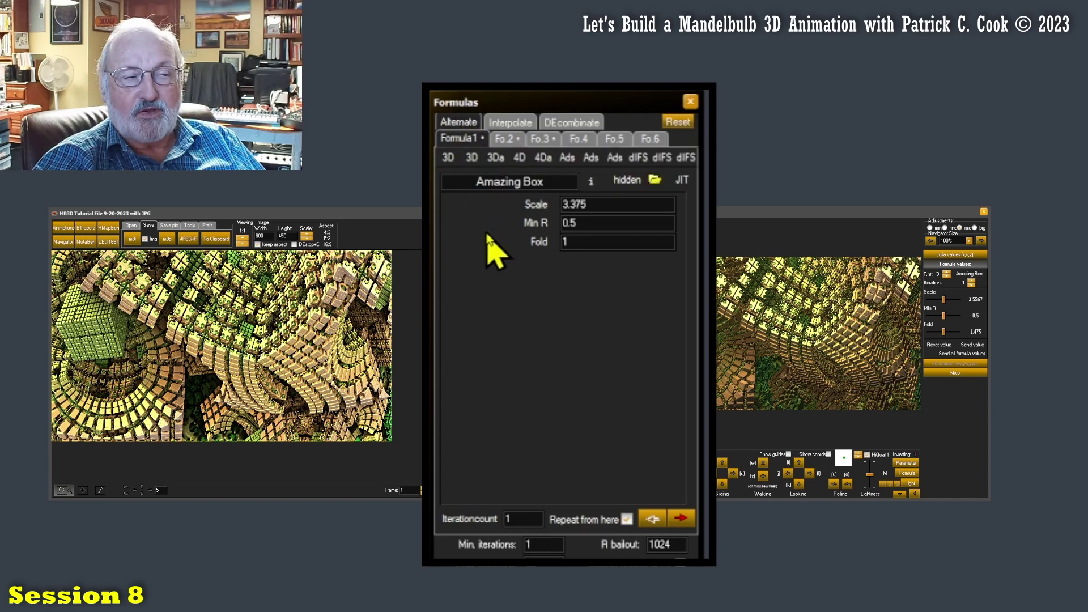
{"action": "left_click_drag", "start_coordinate": [494, 182], "coordinate": [553, 183]}
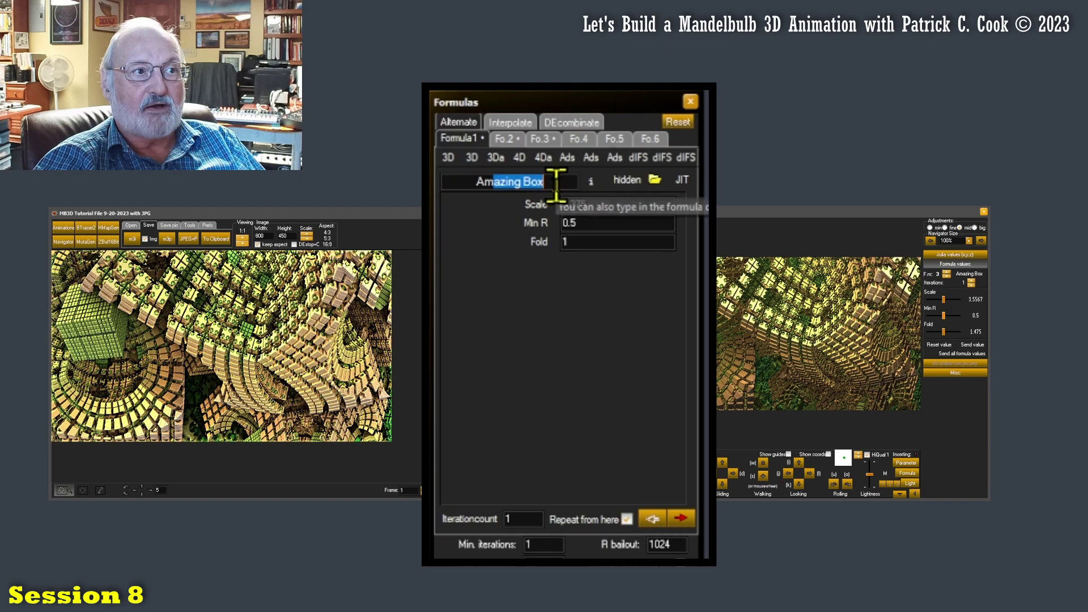
Check the formulas' iteration counts, cycling through the slots and ending on Formula 1, Amazing Box.
{"action": "double_click", "coordinate": [513, 519]}
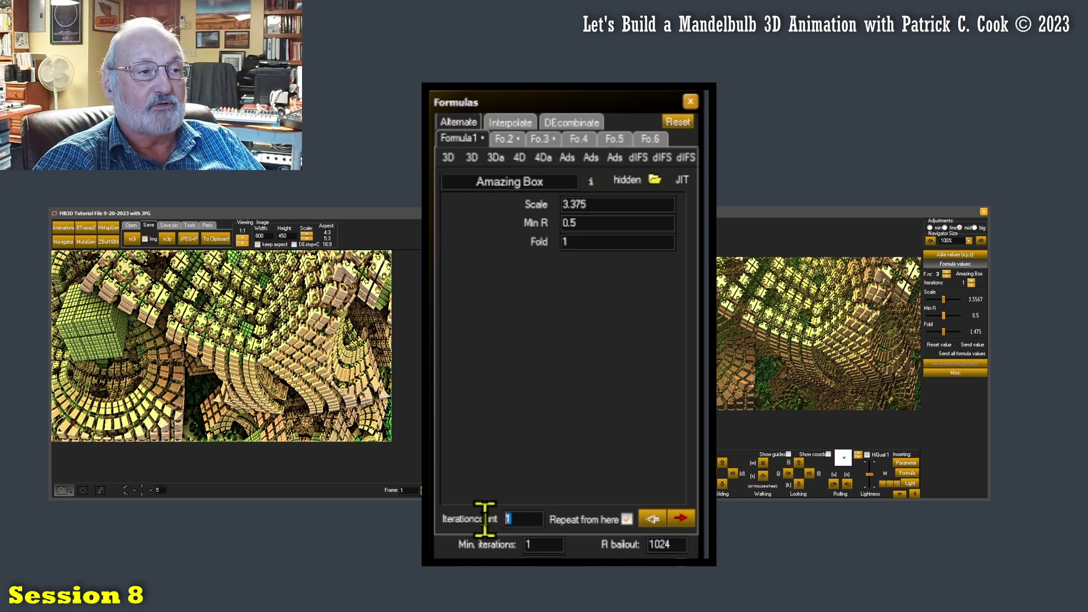
{"action": "left_click", "coordinate": [504, 140]}
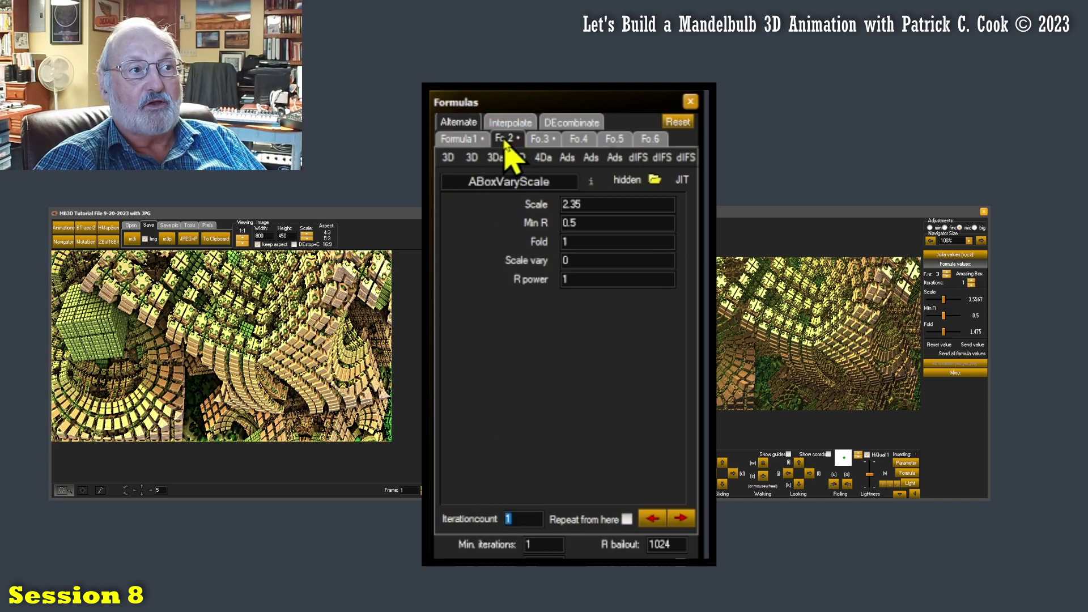
{"action": "left_click", "coordinate": [456, 139]}
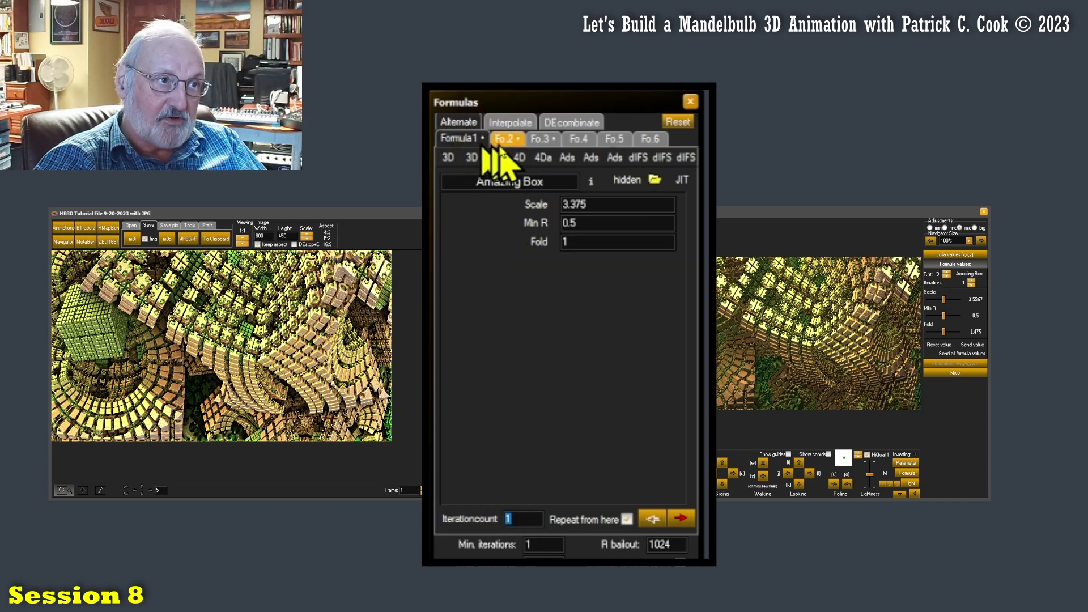
{"action": "left_click", "coordinate": [506, 139]}
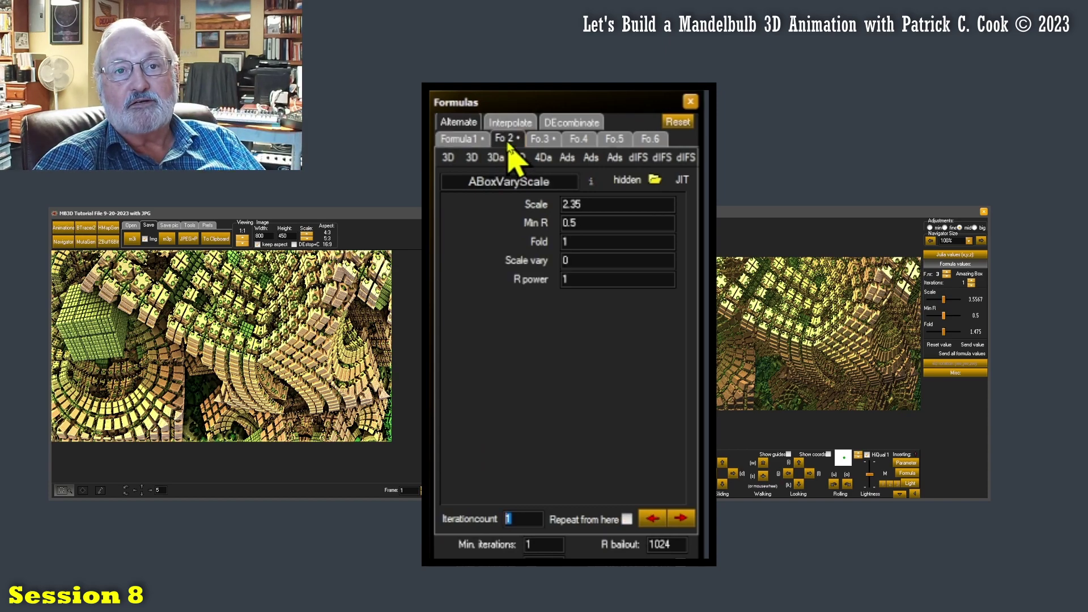
{"action": "left_click", "coordinate": [540, 139]}
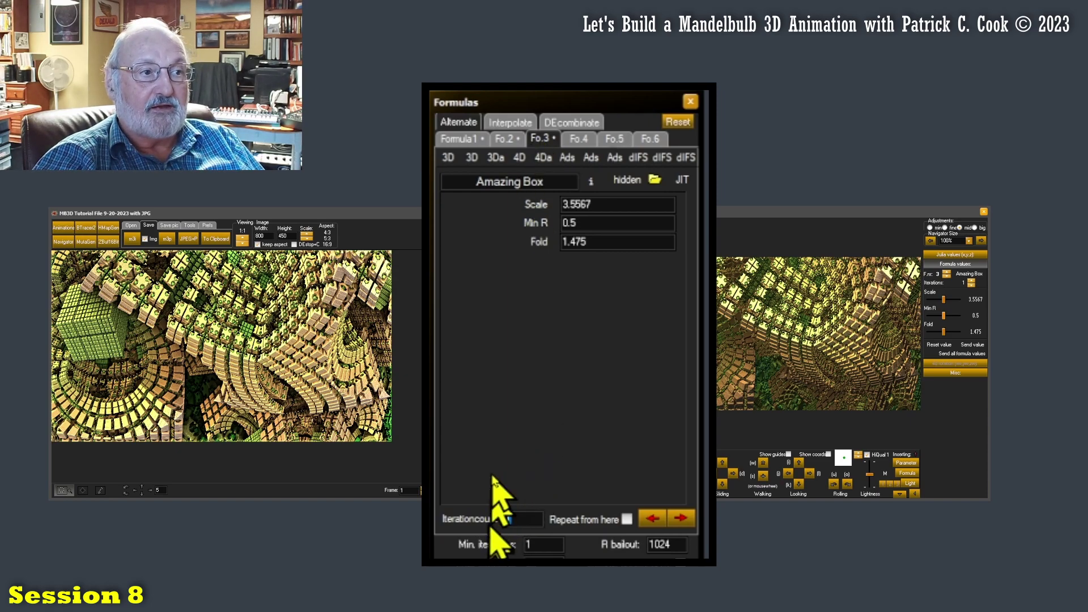
{"action": "left_click", "coordinate": [506, 139]}
{"action": "double_click", "coordinate": [509, 518]}
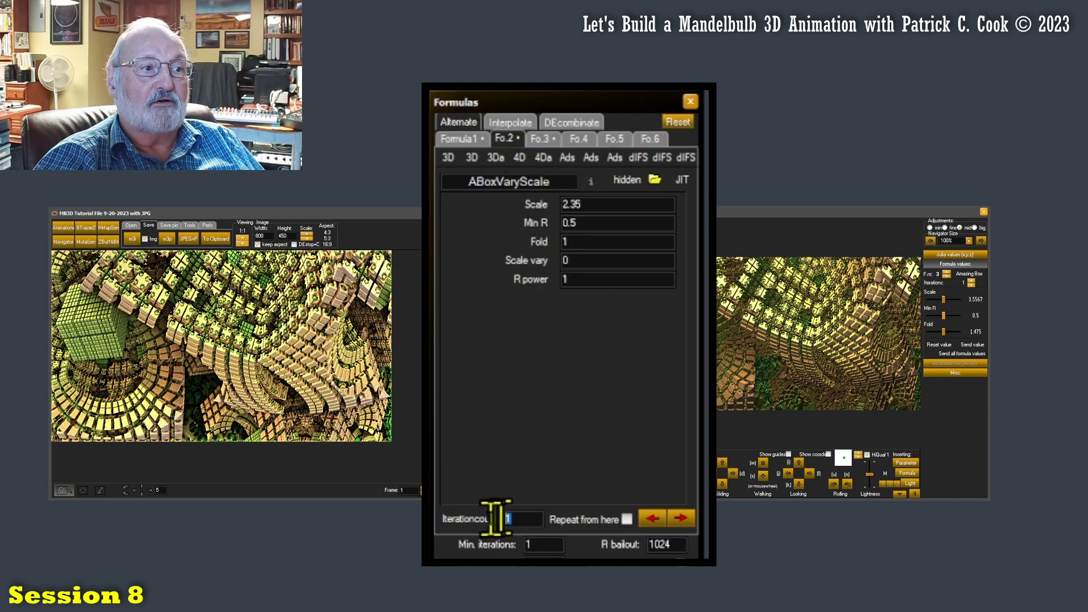
{"action": "left_click", "coordinate": [462, 138]}
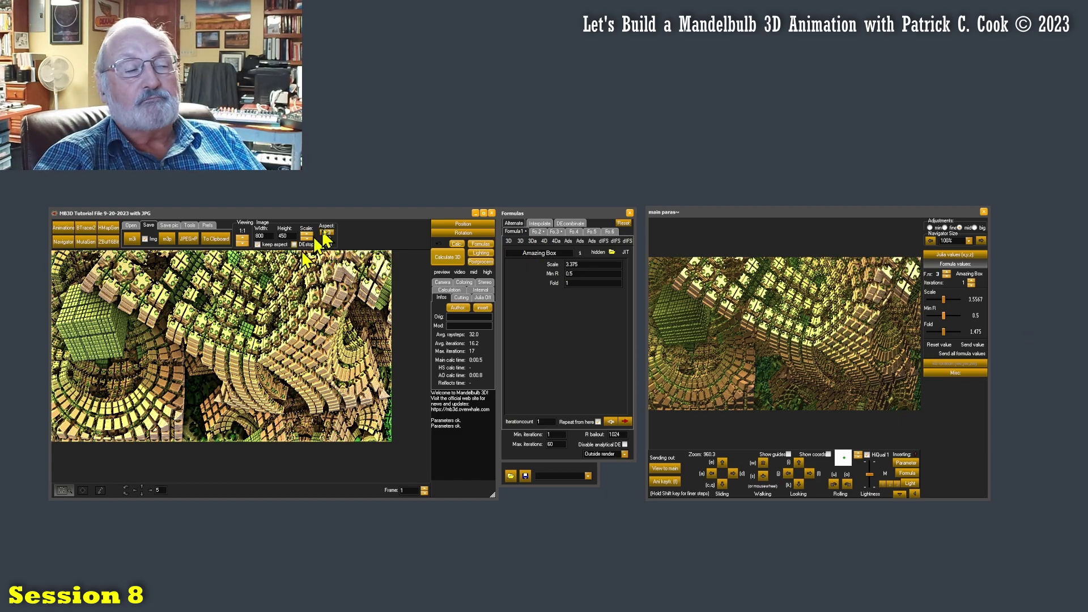
Open Prefs > Ini Dirs, which lists the paths set to F:\Mandelbulb Work\.
{"action": "left_click", "coordinate": [206, 225]}
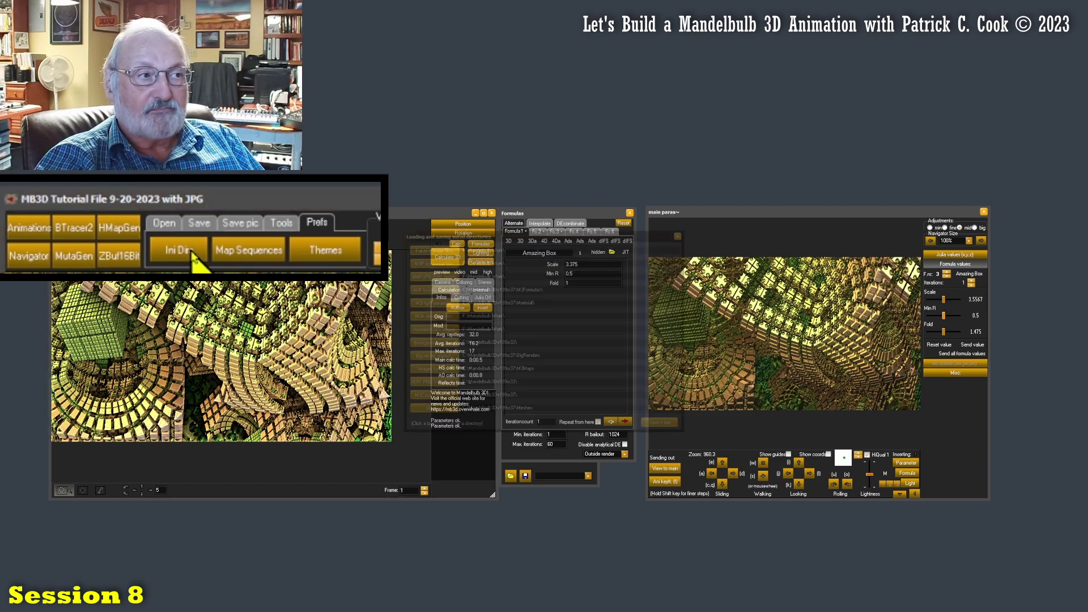
{"action": "left_click", "coordinate": [191, 252]}
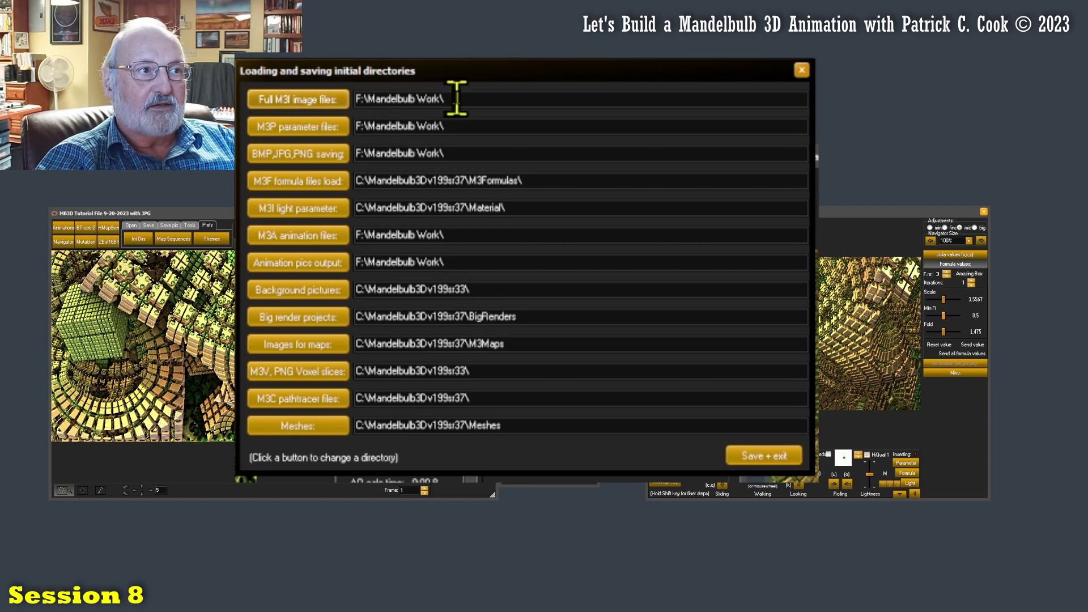
{"action": "left_click_drag", "start_coordinate": [437, 100], "coordinate": [354, 99]}
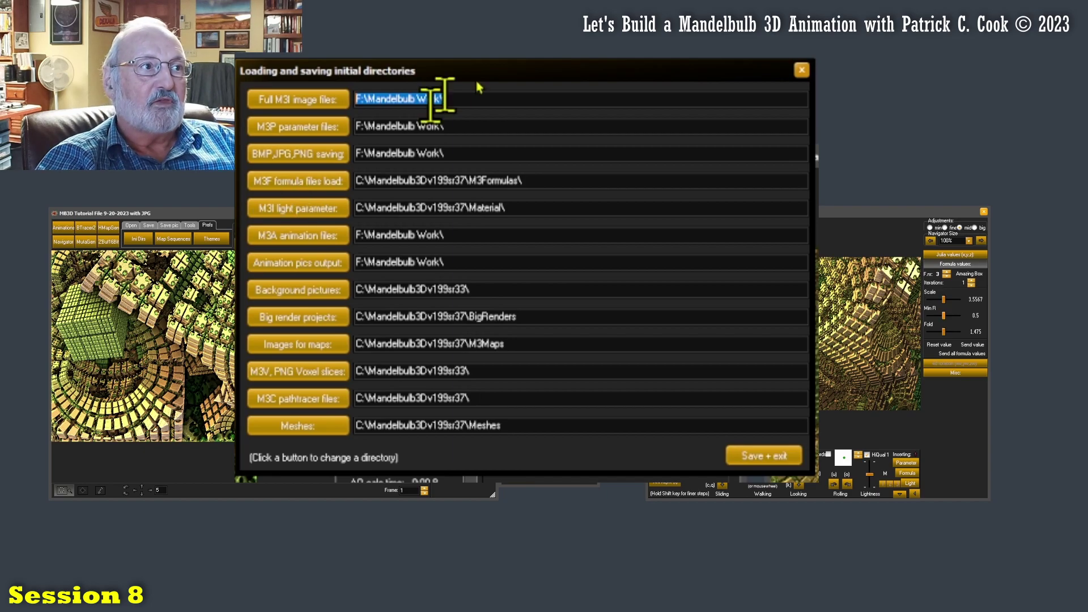
{"action": "left_click", "coordinate": [462, 93]}
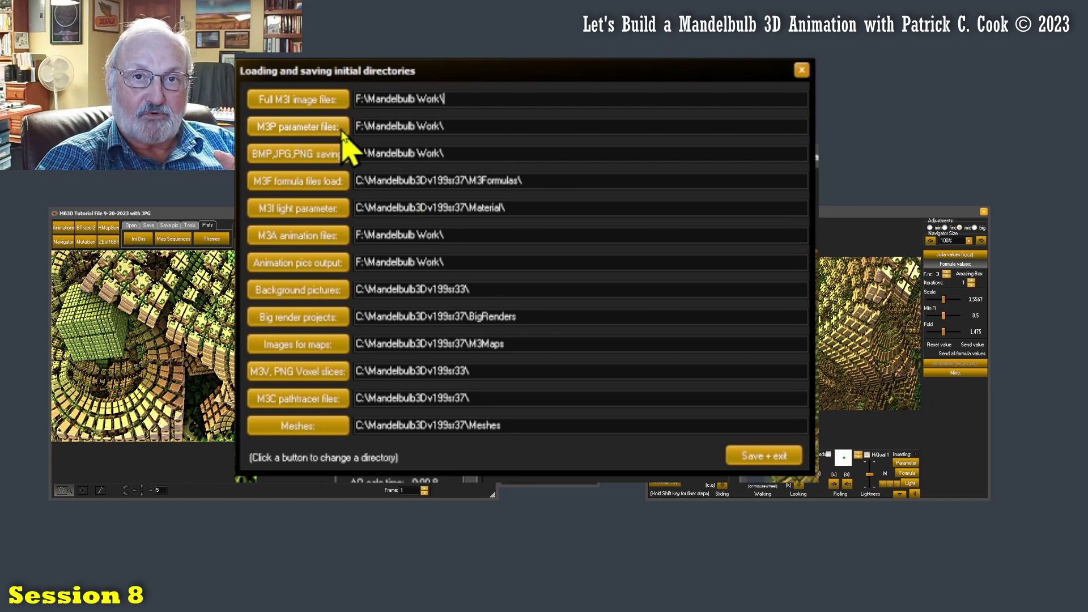
{"action": "left_click_drag", "start_coordinate": [448, 126], "coordinate": [355, 126]}
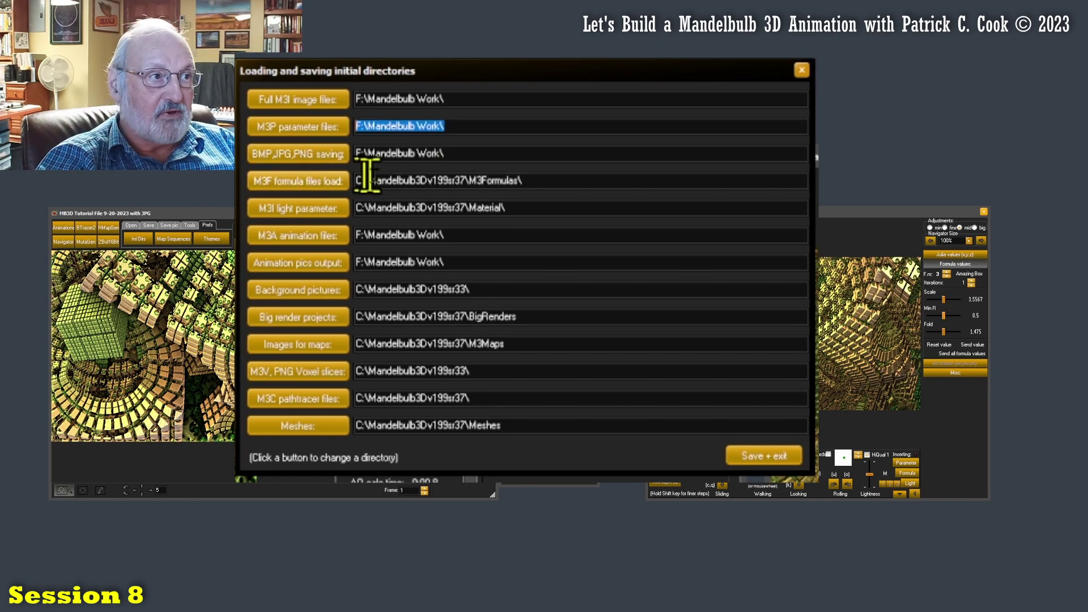
{"action": "left_click_drag", "start_coordinate": [472, 153], "coordinate": [348, 153]}
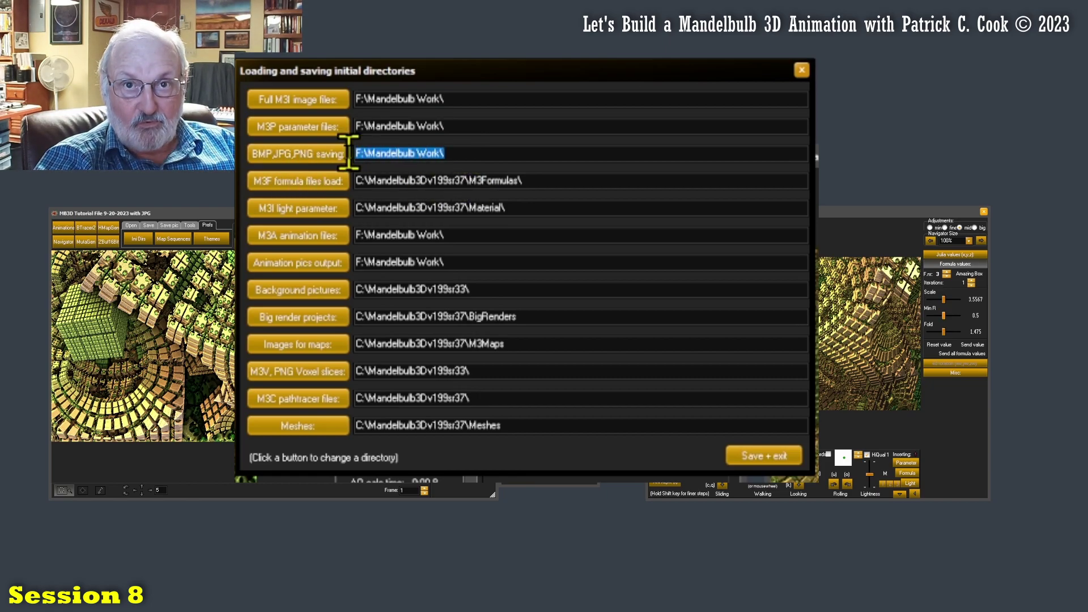
{"action": "left_click_drag", "start_coordinate": [463, 234], "coordinate": [343, 235]}
{"action": "left_click_drag", "start_coordinate": [449, 261], "coordinate": [287, 267]}
{"action": "left_click_drag", "start_coordinate": [448, 234], "coordinate": [335, 243]}
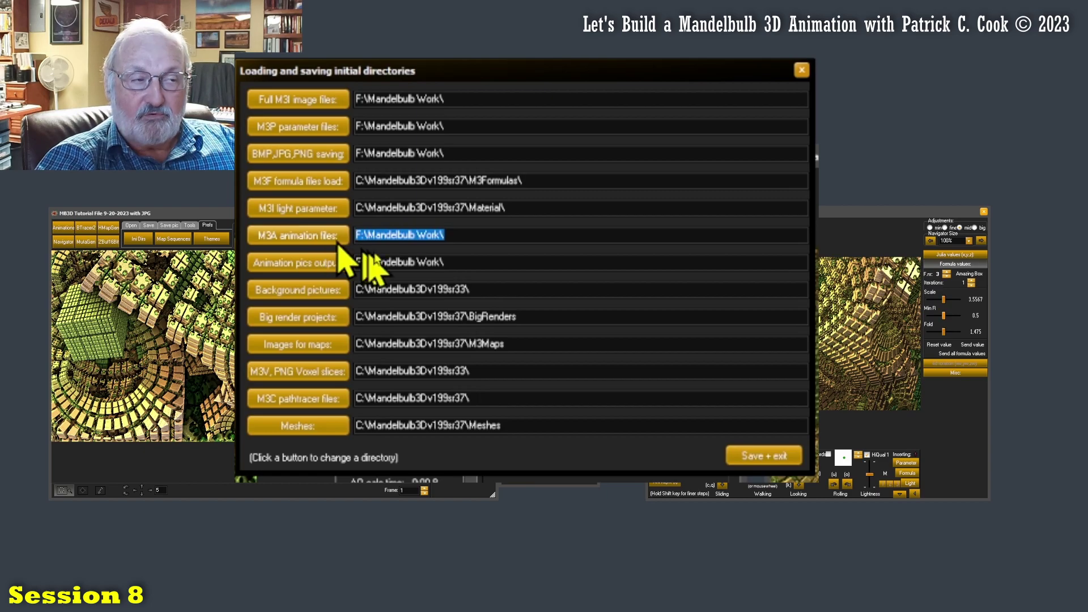
{"action": "left_click_drag", "start_coordinate": [456, 262], "coordinate": [320, 250]}
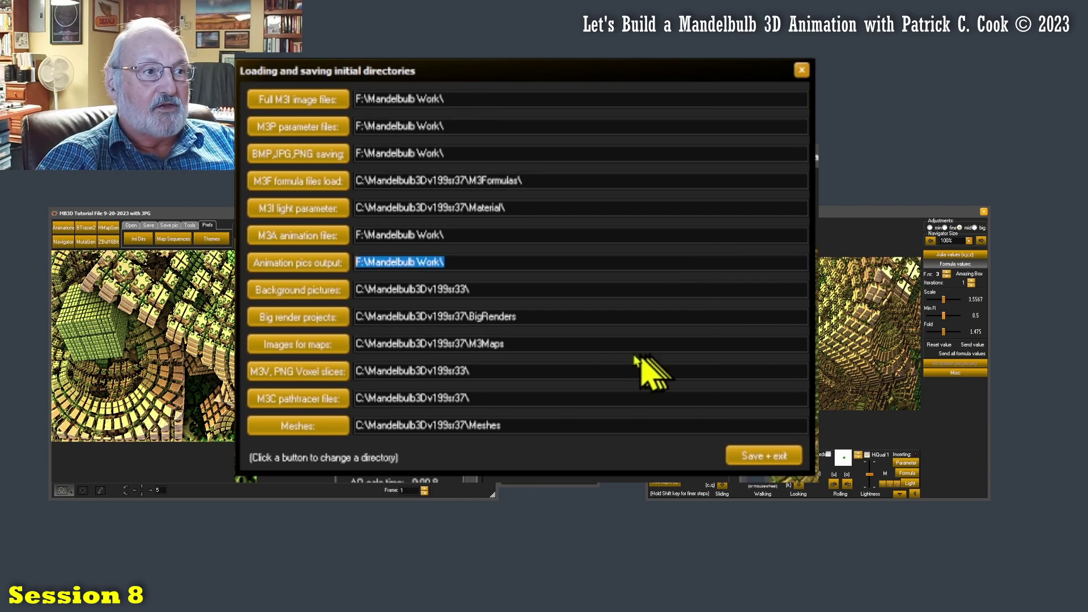
{"action": "left_click_drag", "start_coordinate": [545, 316], "coordinate": [345, 316]}
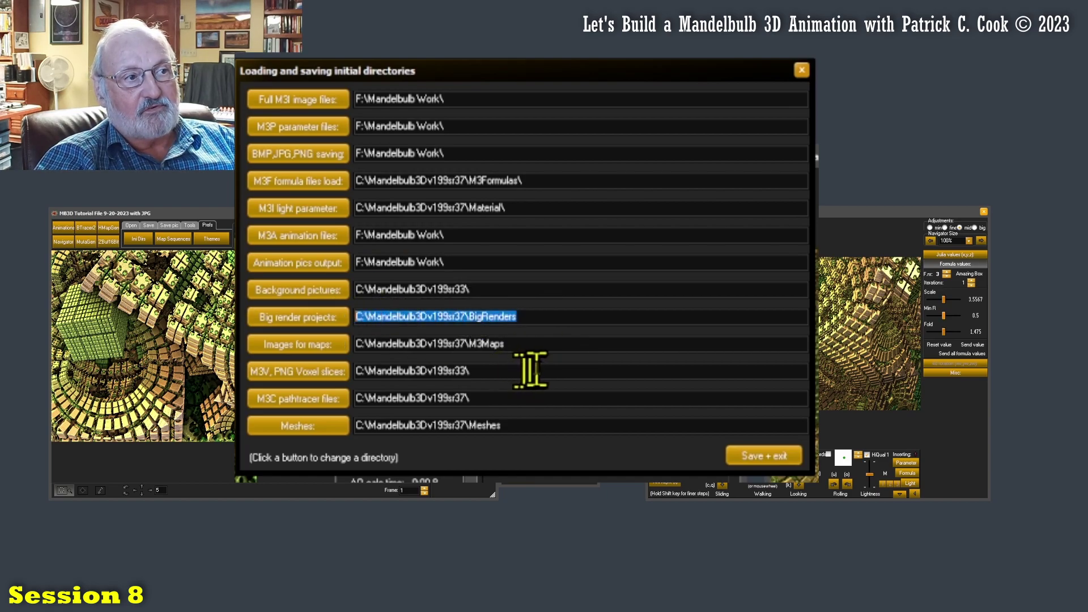
{"action": "left_click_drag", "start_coordinate": [517, 345], "coordinate": [315, 357]}
{"action": "left_click_drag", "start_coordinate": [478, 375], "coordinate": [315, 370]}
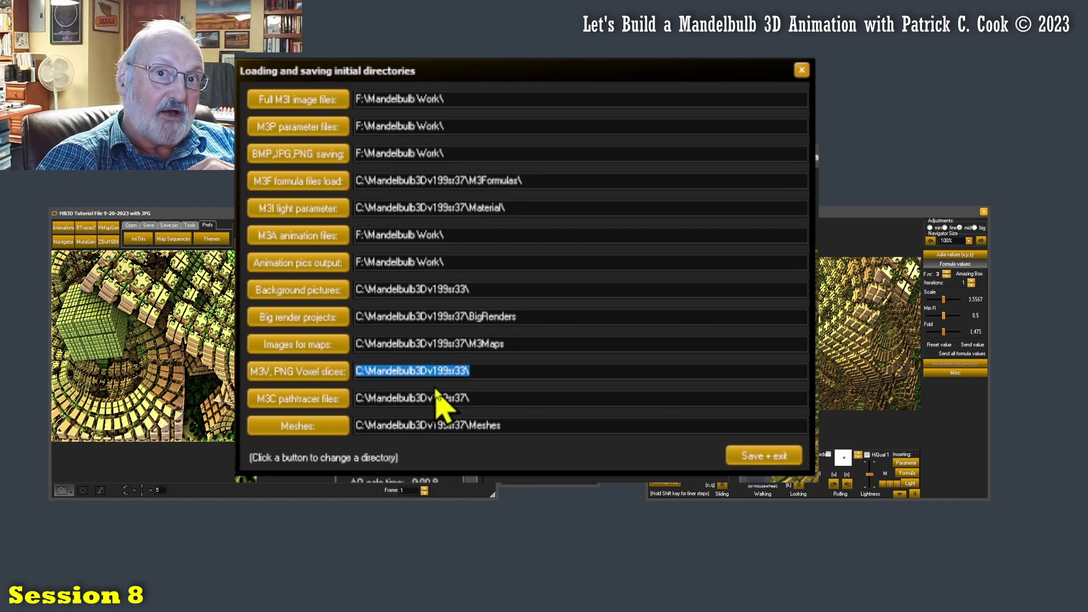
{"action": "left_click", "coordinate": [521, 369]}
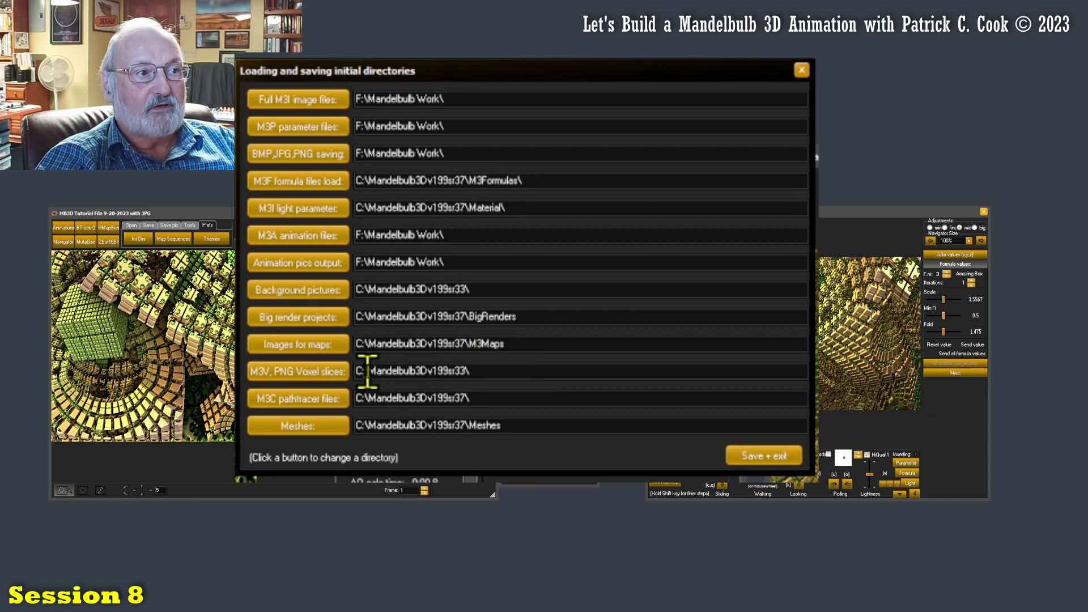
{"action": "left_click_drag", "start_coordinate": [367, 372], "coordinate": [469, 371]}
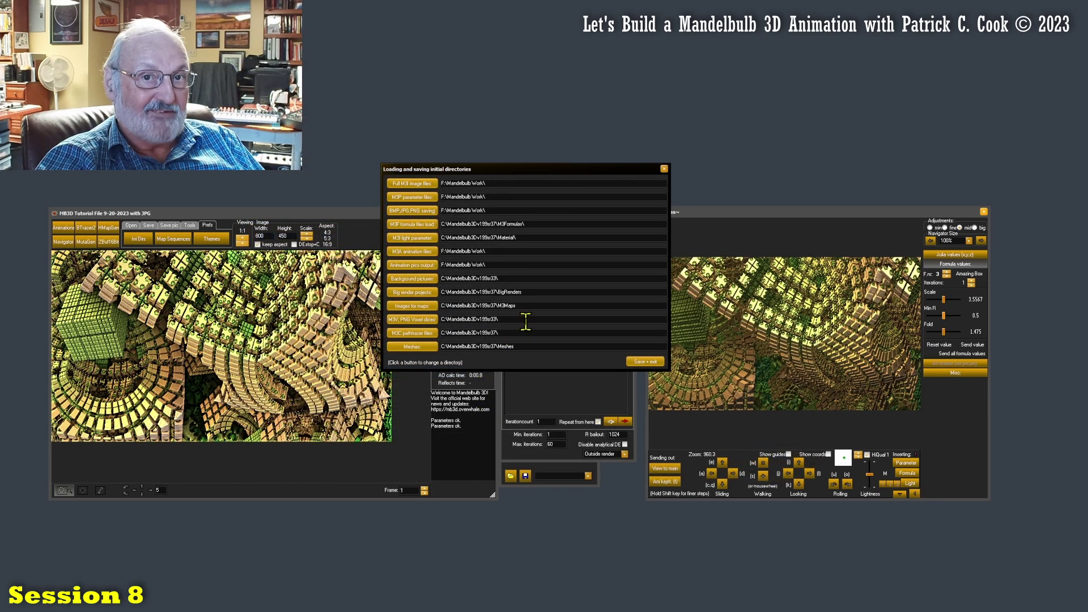
Browse the Program Files and Program Files (x86) folders on Local Disk (C:).
{"action": "left_click_drag", "start_coordinate": [1086, 153], "coordinate": [833, 113]}
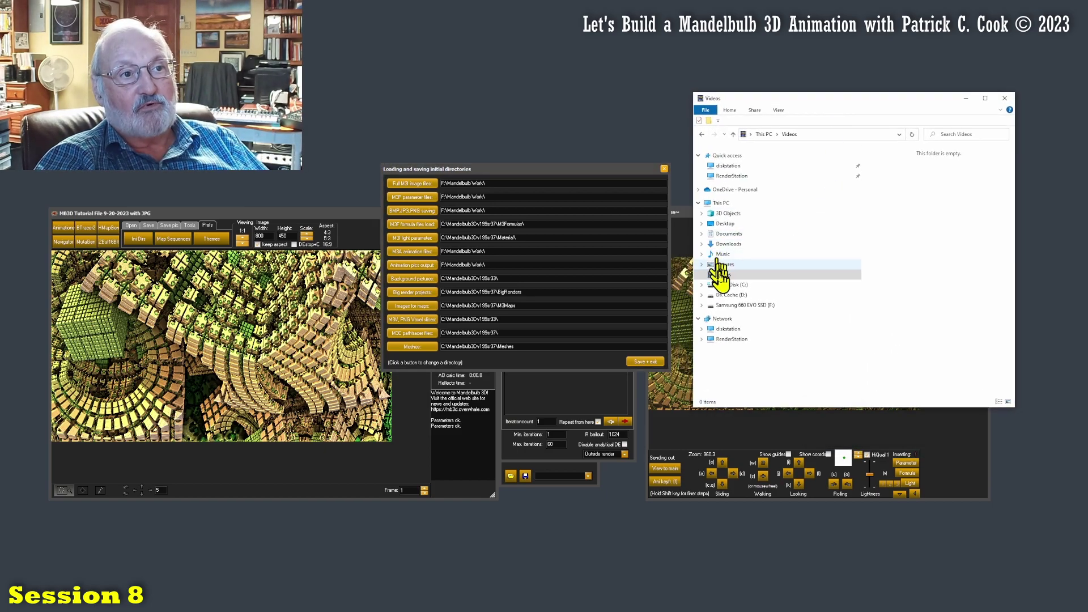
{"action": "left_click", "coordinate": [702, 284]}
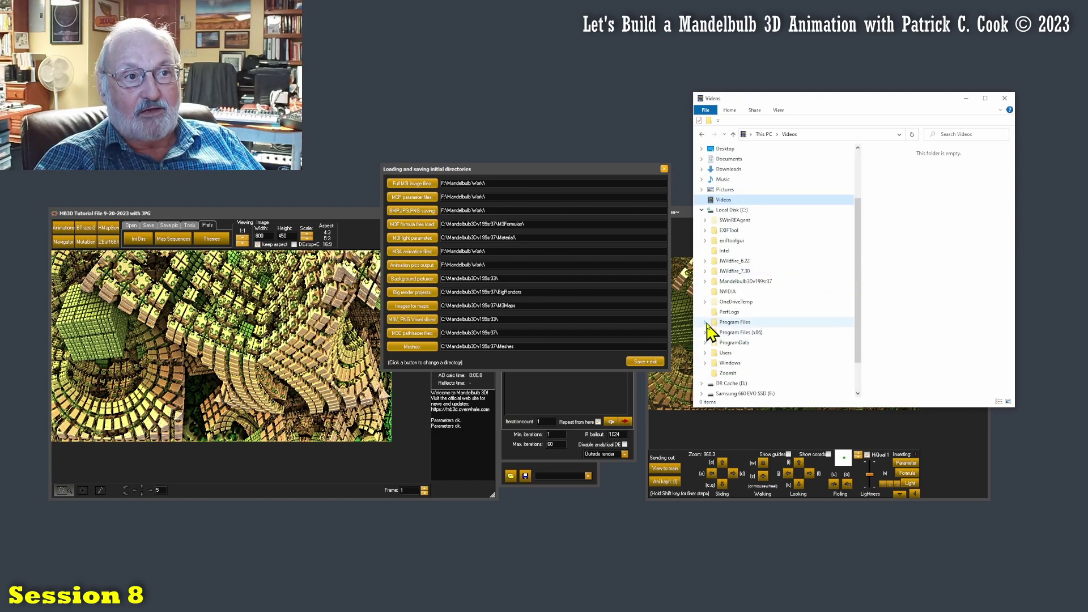
{"action": "left_click", "coordinate": [732, 323]}
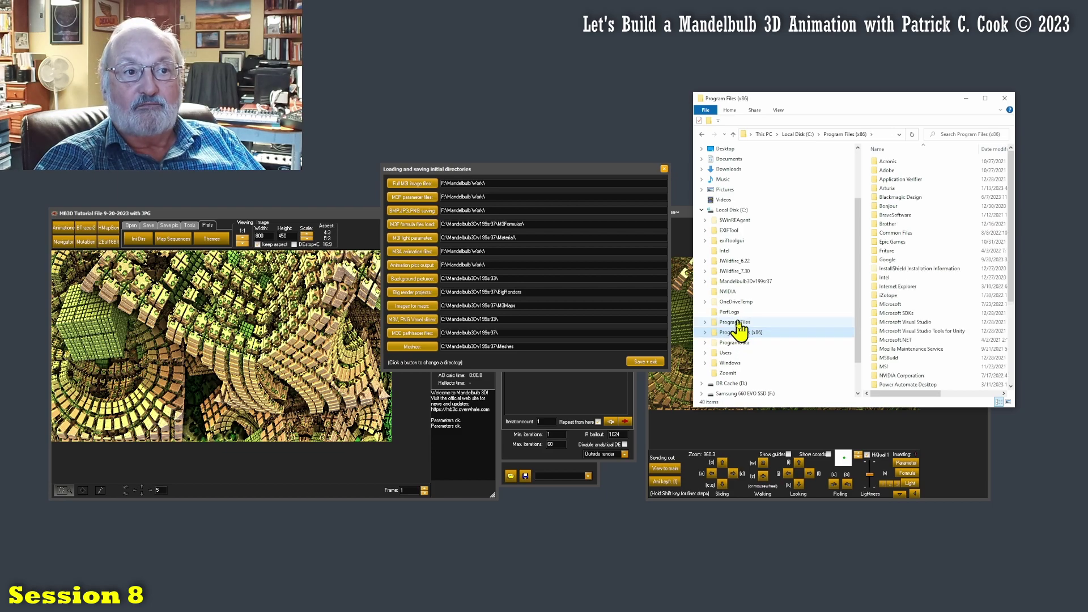
{"action": "left_click", "coordinate": [737, 332]}
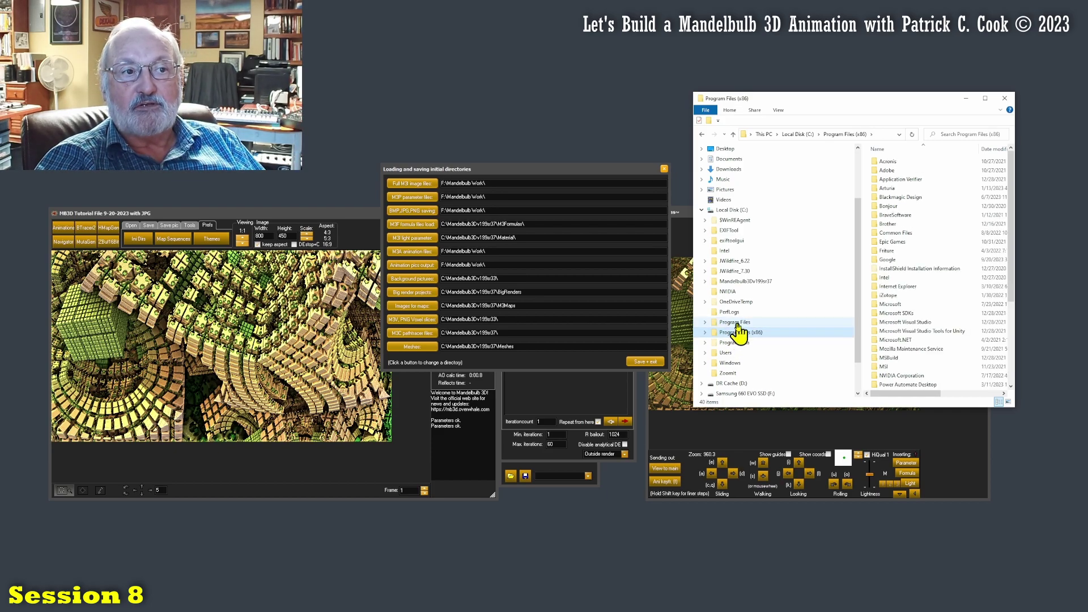
{"action": "left_click", "coordinate": [736, 322]}
{"action": "left_click", "coordinate": [729, 210]}
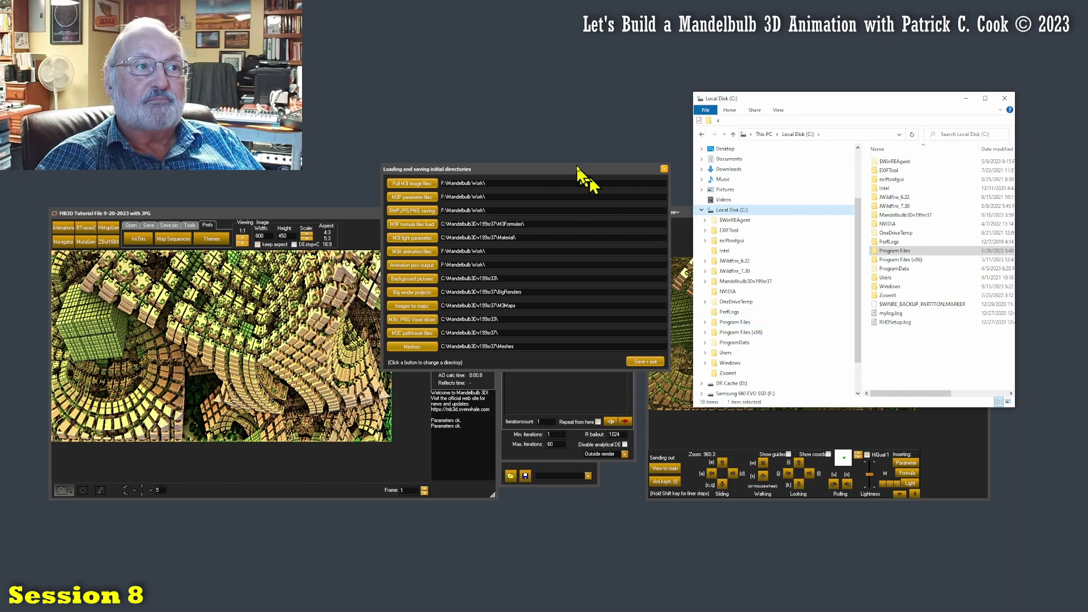
Look through the Mandelbulb3Dv199sr37 install folder in Program Files (x86), then close Explorer.
{"action": "left_click_drag", "start_coordinate": [573, 167], "coordinate": [577, 146]}
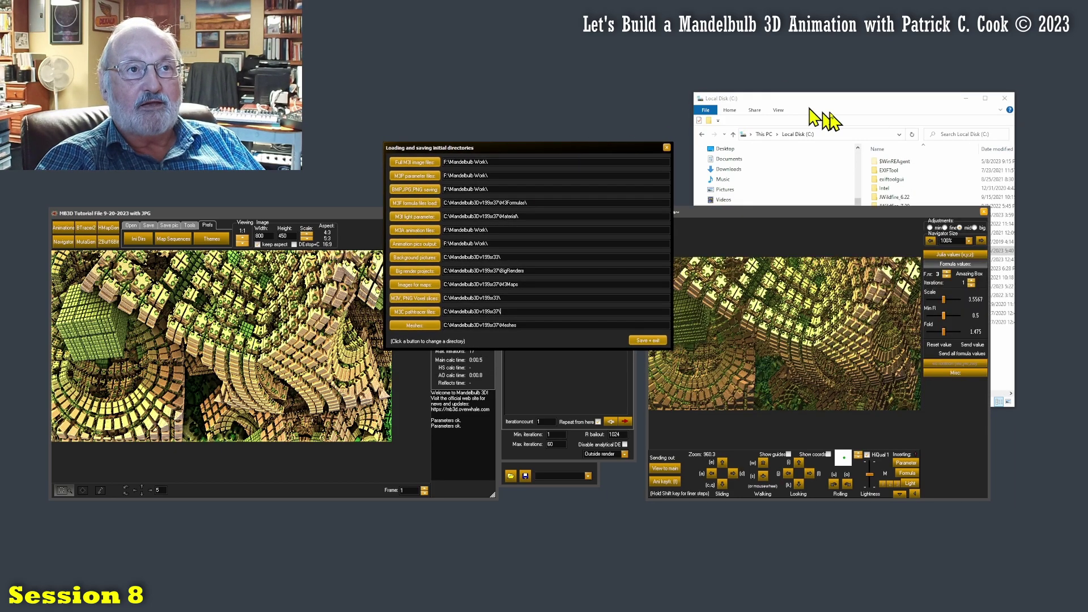
{"action": "left_click_drag", "start_coordinate": [824, 112], "coordinate": [815, 81]}
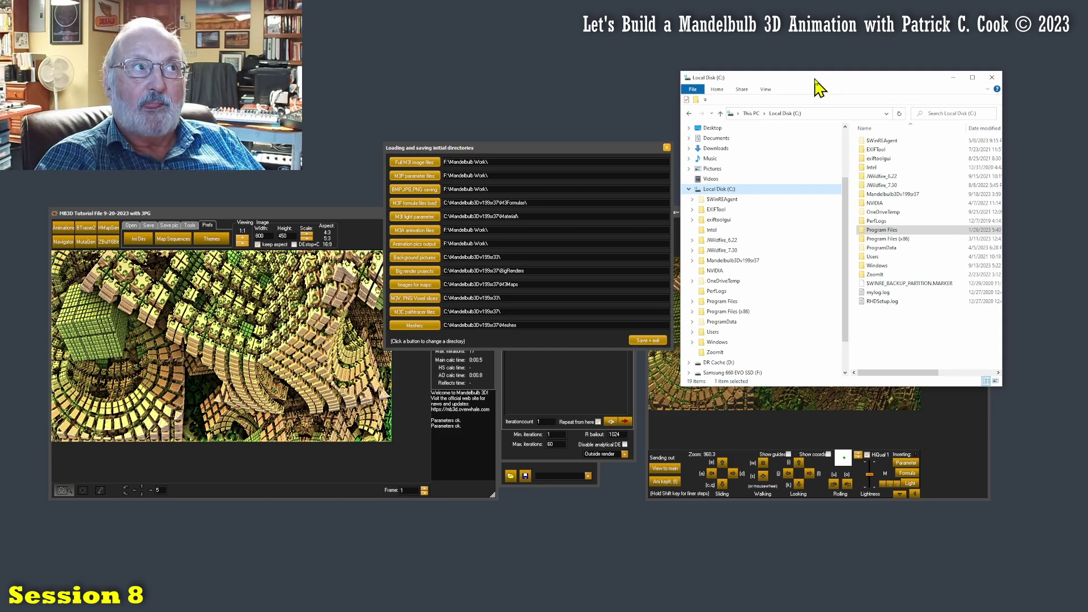
{"action": "left_click", "coordinate": [732, 311]}
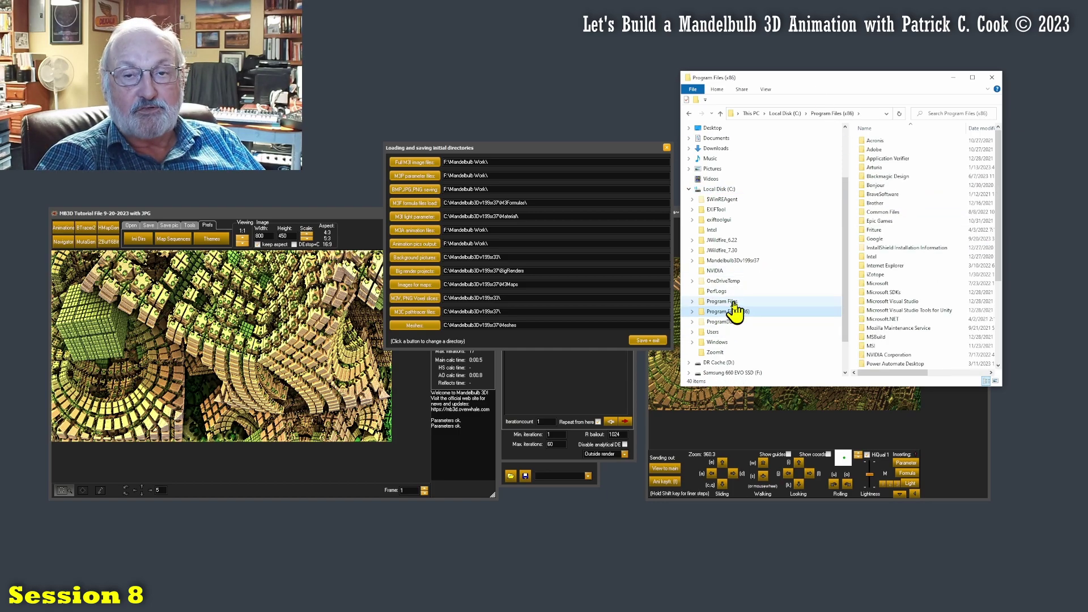
{"action": "left_click", "coordinate": [733, 302]}
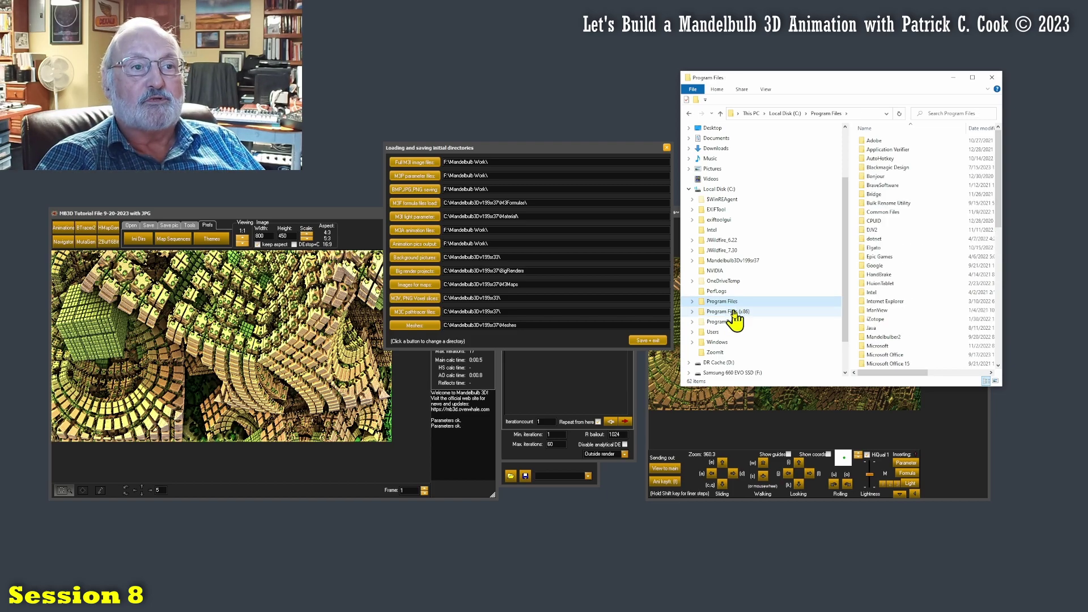
{"action": "left_click", "coordinate": [735, 313]}
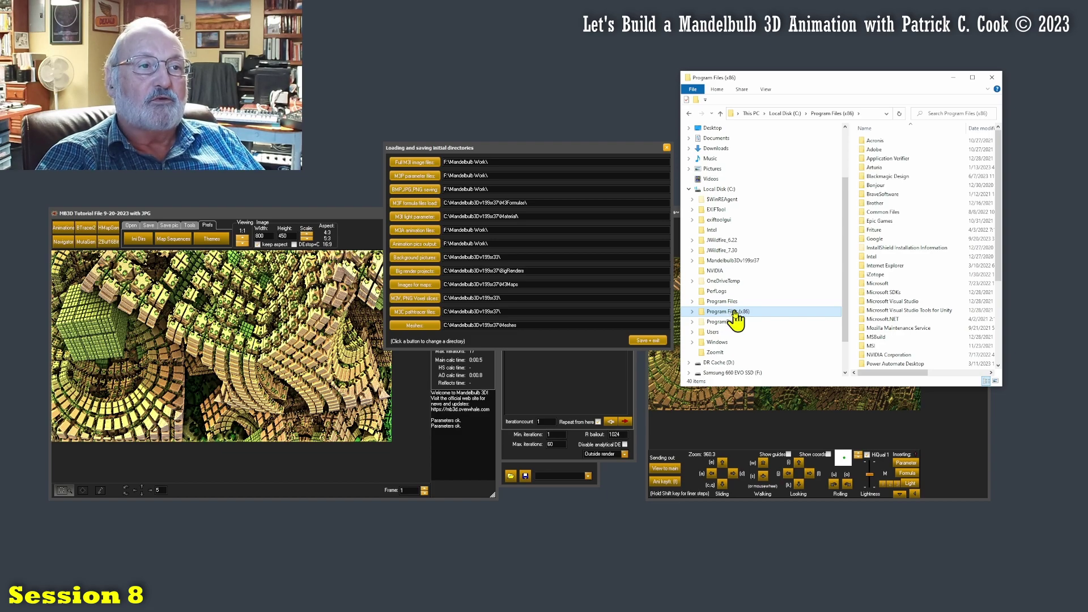
{"action": "left_click", "coordinate": [733, 262]}
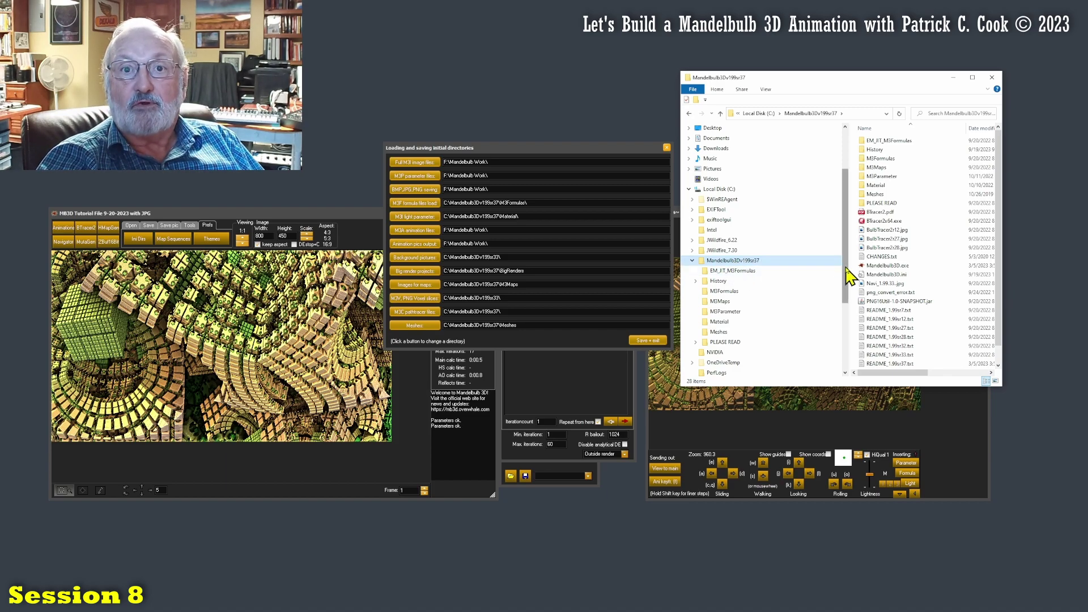
{"action": "left_click_drag", "start_coordinate": [849, 276], "coordinate": [845, 316]}
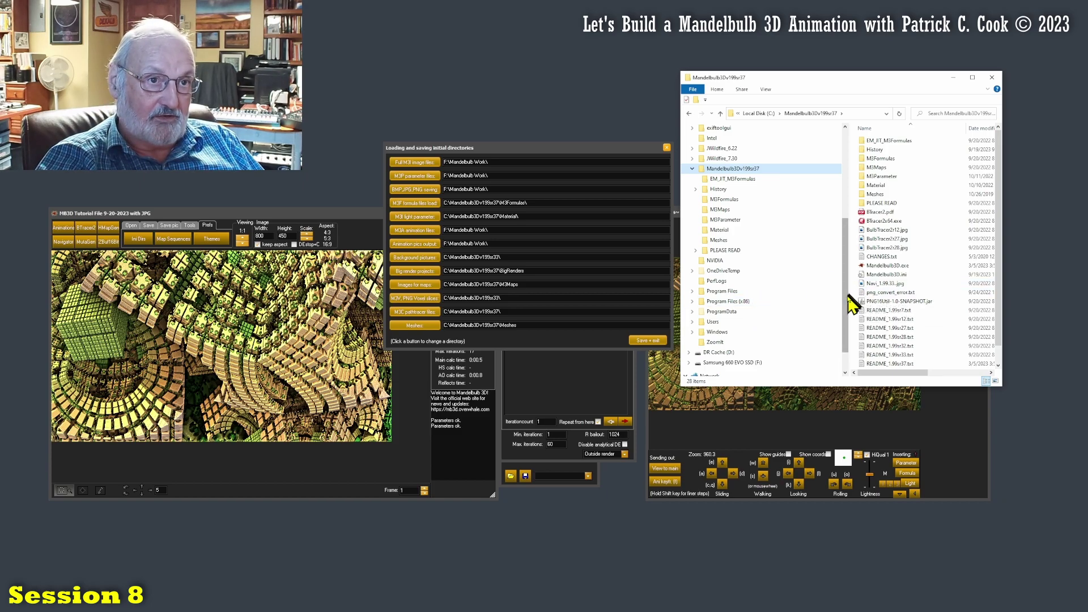
{"action": "left_click_drag", "start_coordinate": [848, 304], "coordinate": [847, 242]}
{"action": "left_click", "coordinate": [992, 77]}
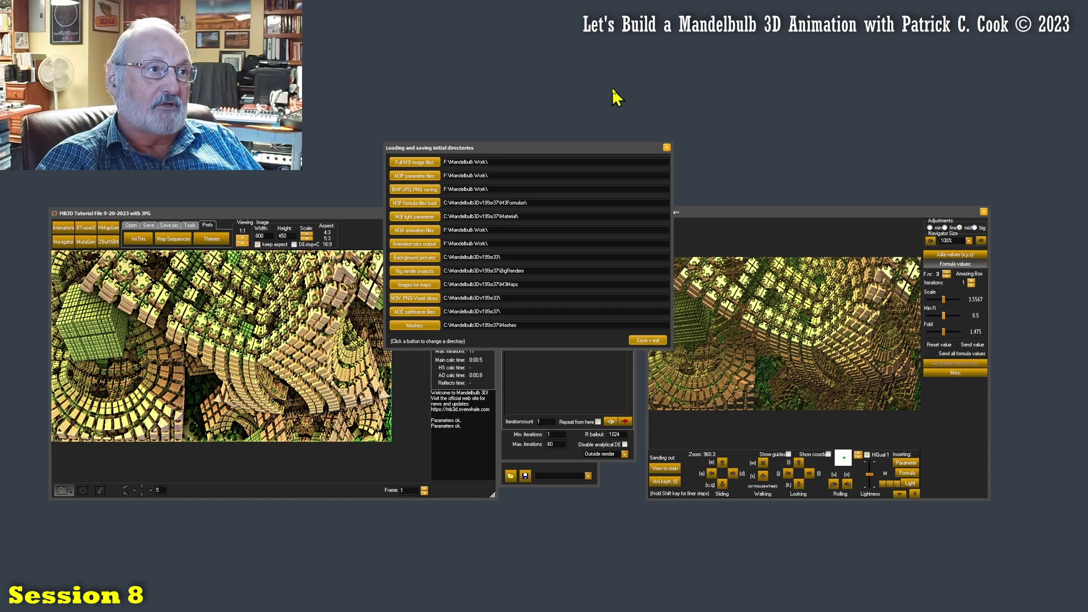
Highlight the Full M3I, M3P and BMP,JPG,PNG paths, then drag Explorer back on screen.
{"action": "left_click_drag", "start_coordinate": [557, 146], "coordinate": [566, 143]}
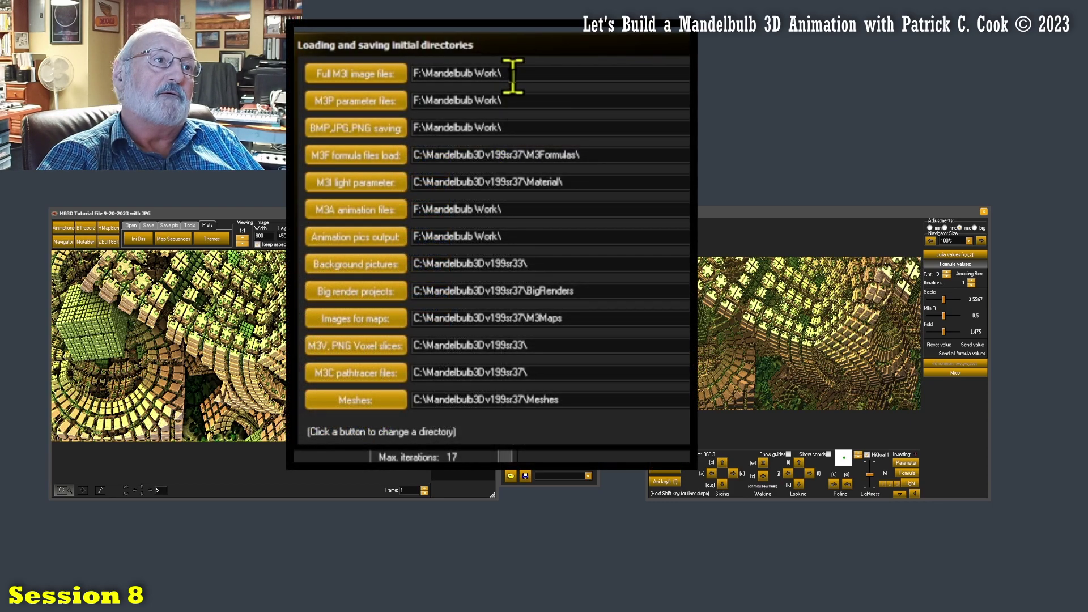
{"action": "left_click_drag", "start_coordinate": [511, 73], "coordinate": [416, 73]}
{"action": "left_click_drag", "start_coordinate": [504, 99], "coordinate": [414, 101]}
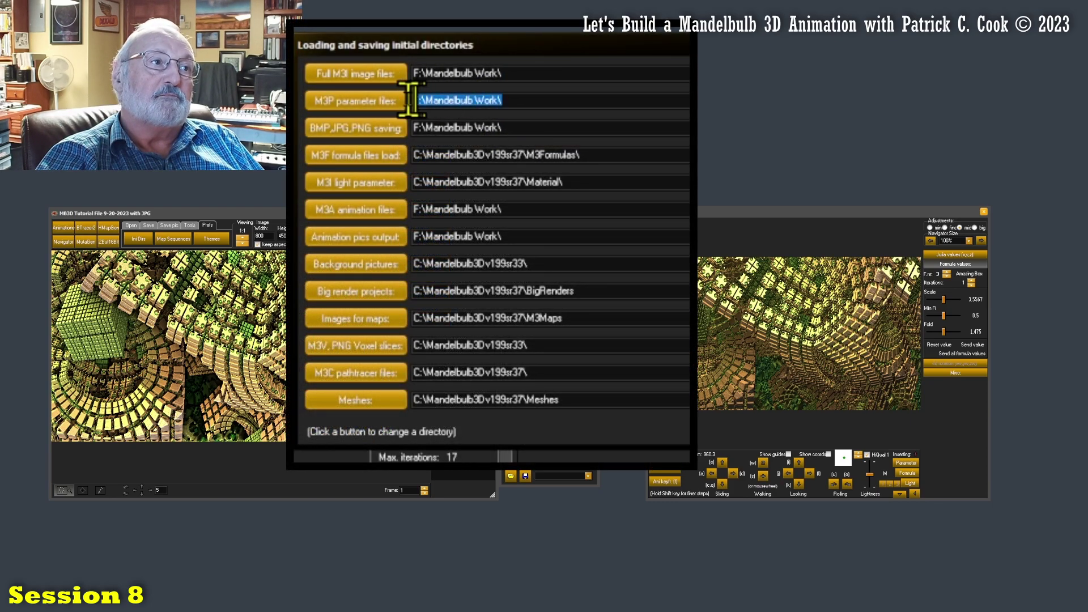
{"action": "left_click_drag", "start_coordinate": [506, 128], "coordinate": [402, 129]}
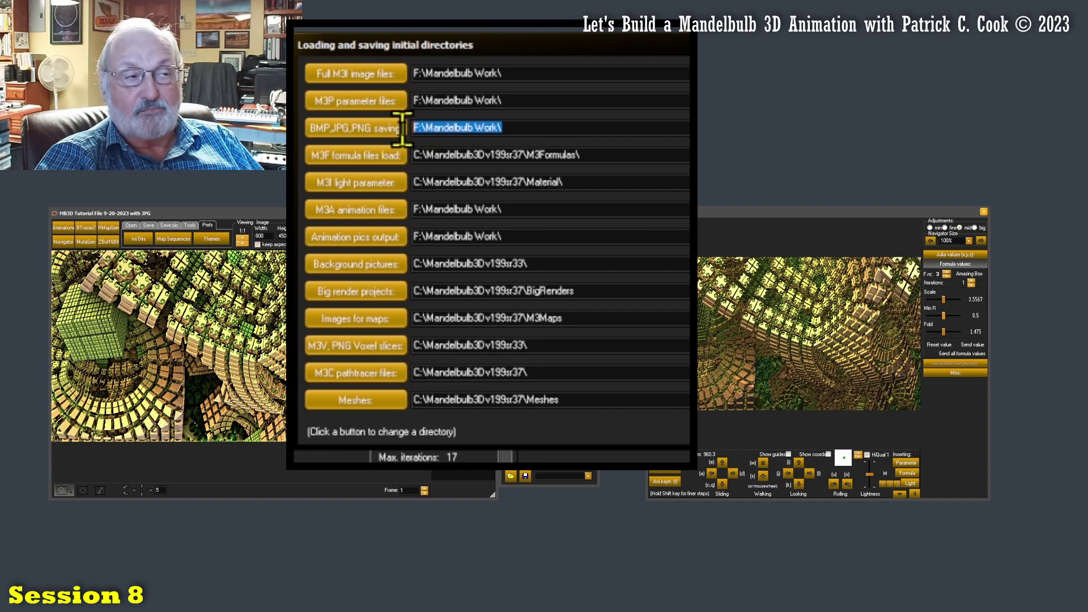
{"action": "left_click_drag", "start_coordinate": [525, 73], "coordinate": [413, 73]}
{"action": "left_click", "coordinate": [540, 71]}
{"action": "left_click_drag", "start_coordinate": [1086, 100], "coordinate": [790, 97]}
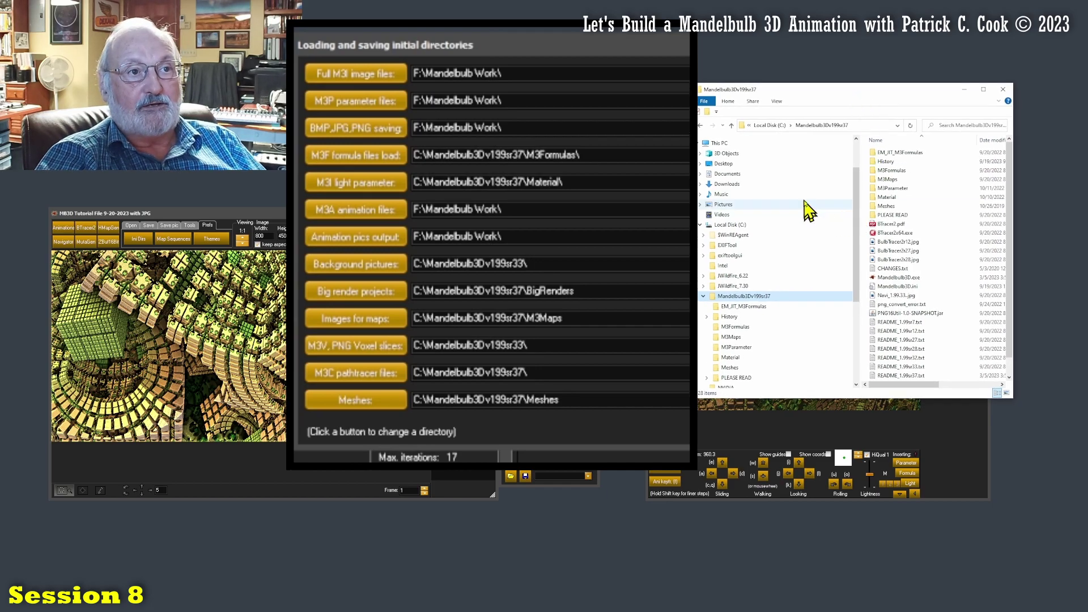
In This PC > Videos, create a new folder named MB3D Tutorial.
{"action": "left_click", "coordinate": [703, 225]}
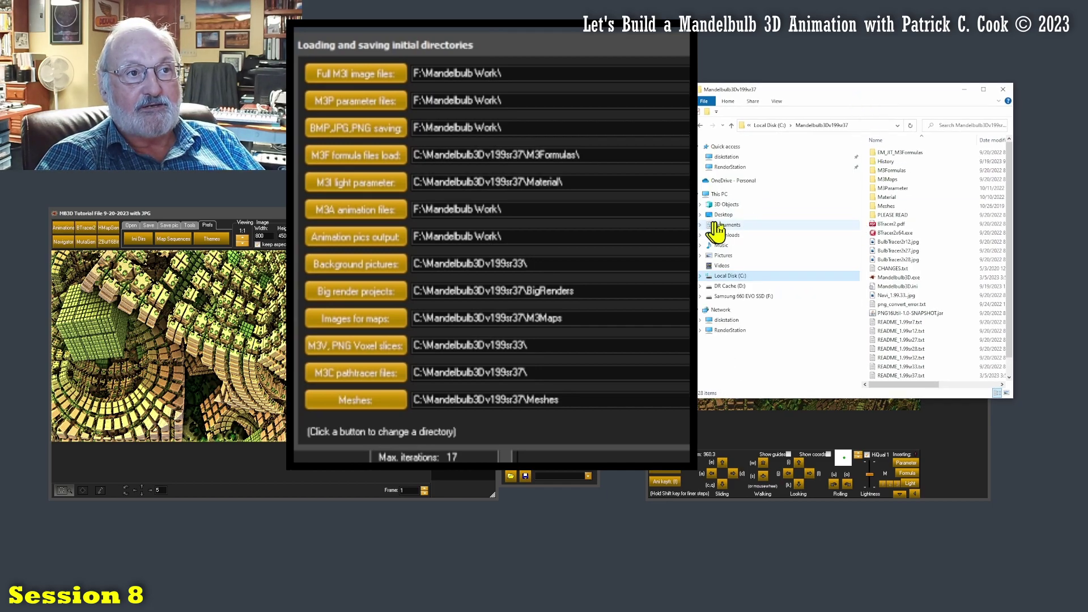
{"action": "left_click", "coordinate": [722, 266]}
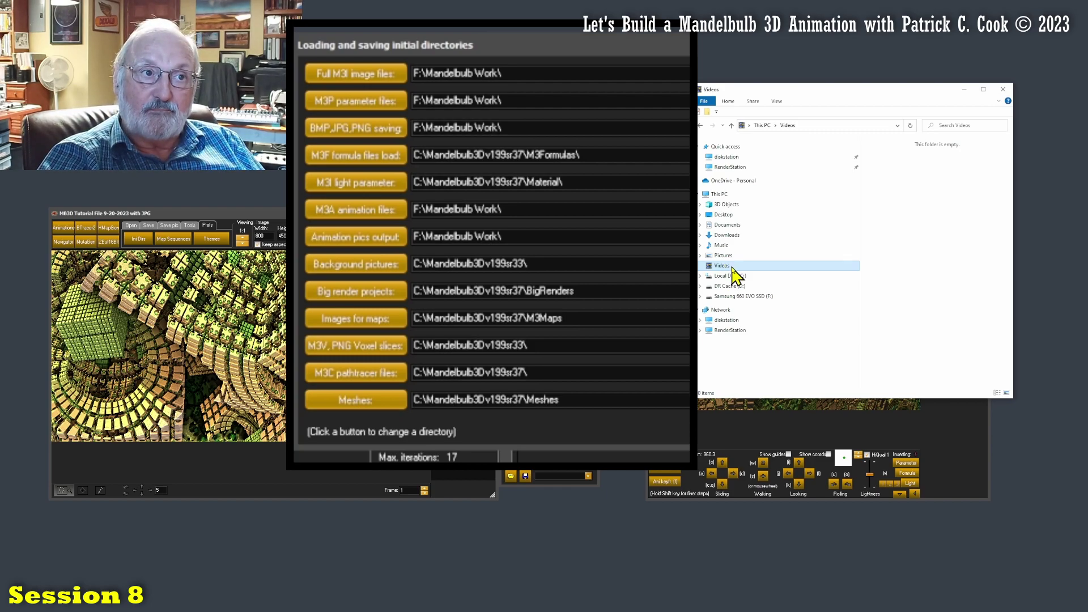
{"action": "right_click", "coordinate": [726, 265]}
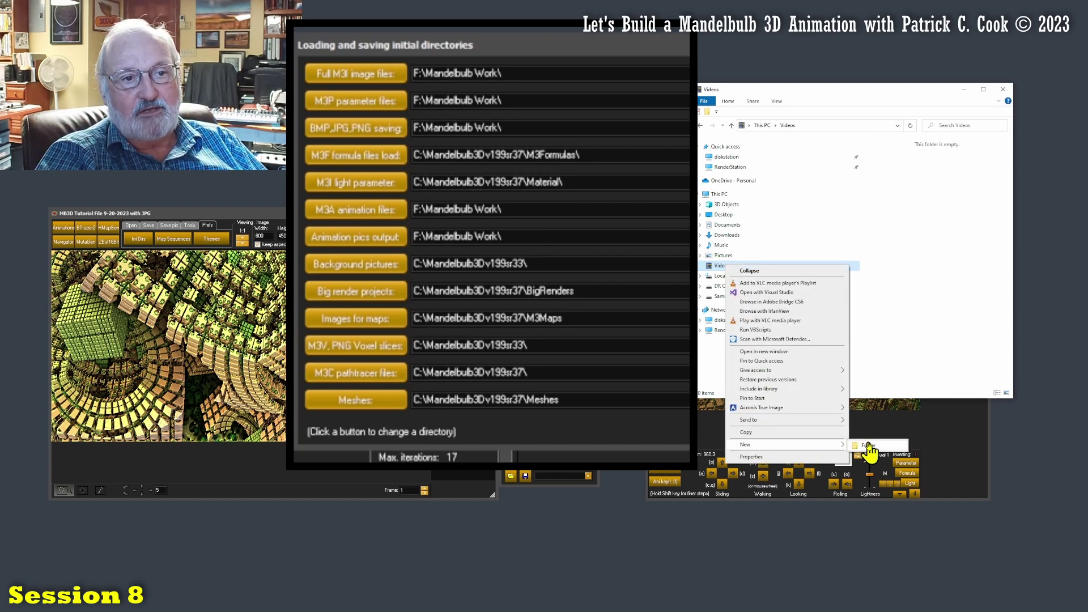
{"action": "left_click", "coordinate": [869, 446]}
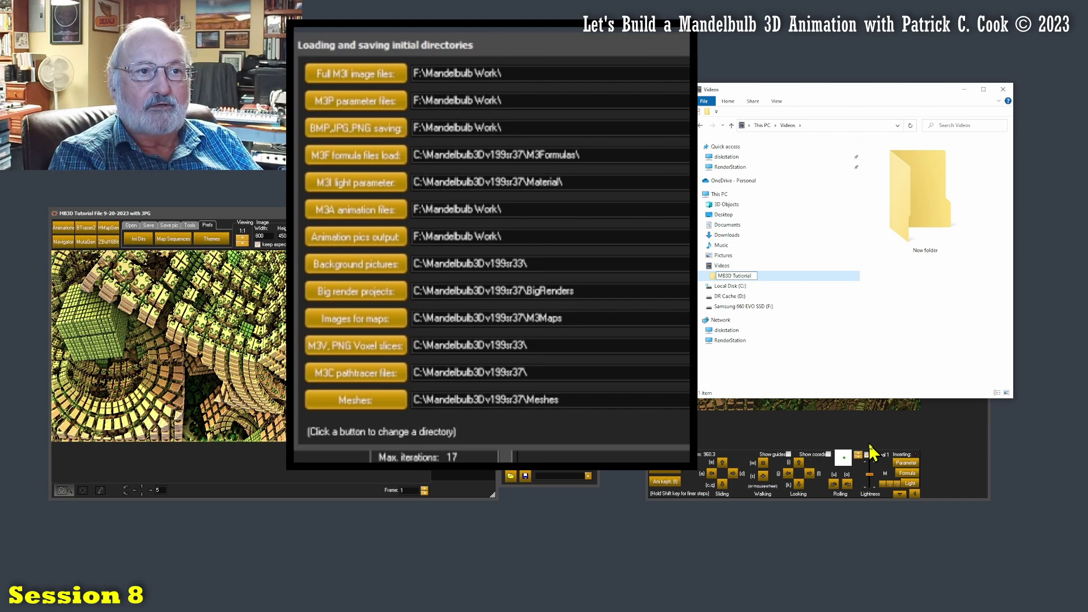
{"action": "key", "text": "Escape"}
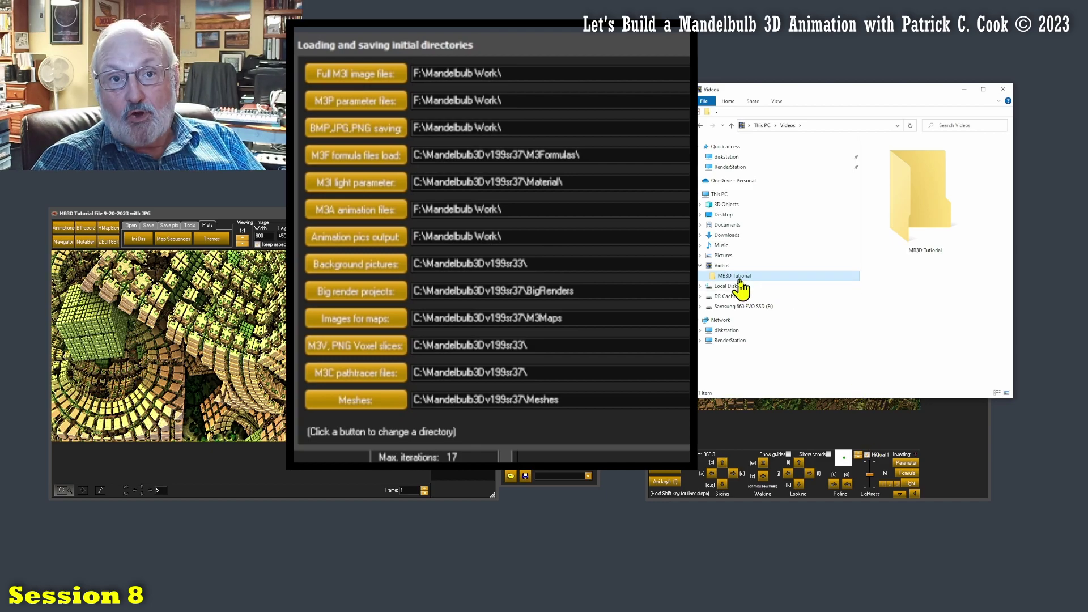
Review the current Full M3I, M3P and BMP,JPG,PNG paths and reposition the Explorer window.
{"action": "left_click", "coordinate": [637, 68]}
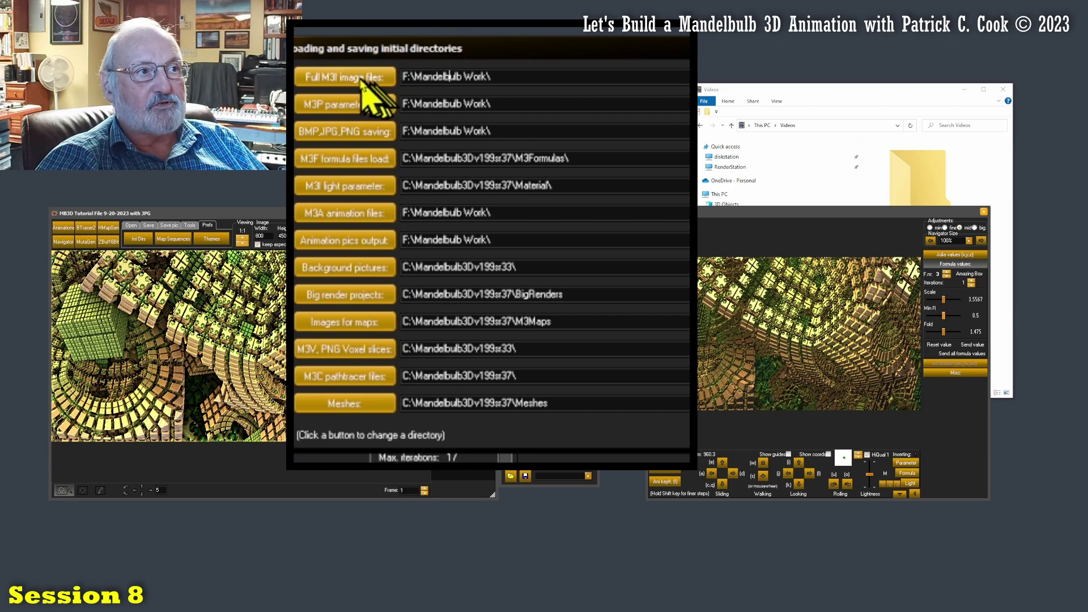
{"action": "left_click_drag", "start_coordinate": [491, 77], "coordinate": [392, 79]}
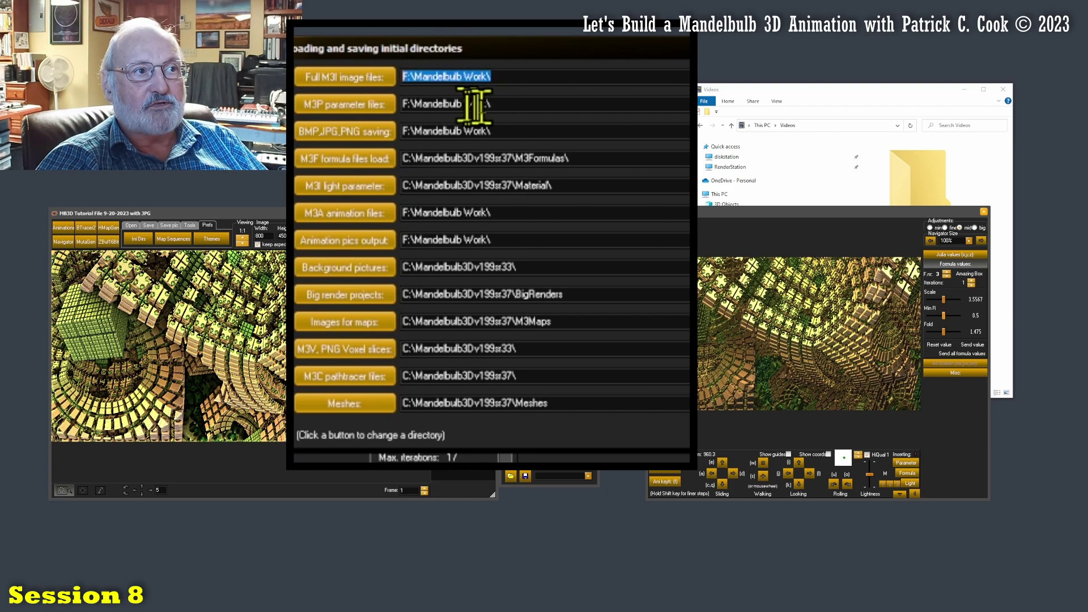
{"action": "left_click_drag", "start_coordinate": [490, 104], "coordinate": [400, 104]}
{"action": "left_click_drag", "start_coordinate": [491, 131], "coordinate": [396, 131]}
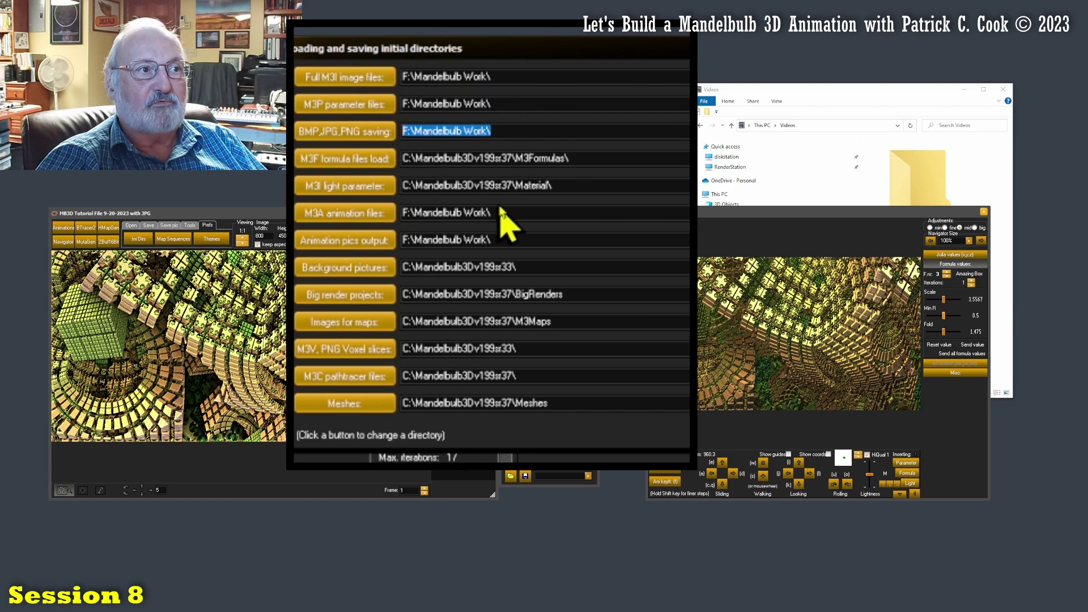
{"action": "left_click", "coordinate": [845, 100]}
{"action": "left_click_drag", "start_coordinate": [845, 101], "coordinate": [833, 86]}
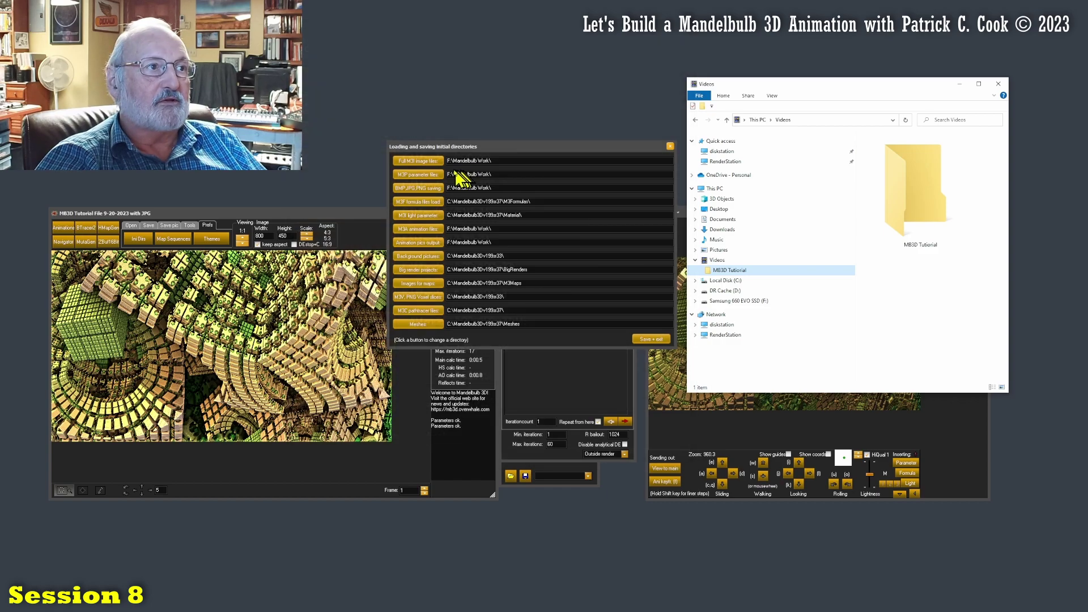
Choose Videos\MB3D Tutorial as the Full M3I image files folder.
{"action": "left_click", "coordinate": [427, 161]}
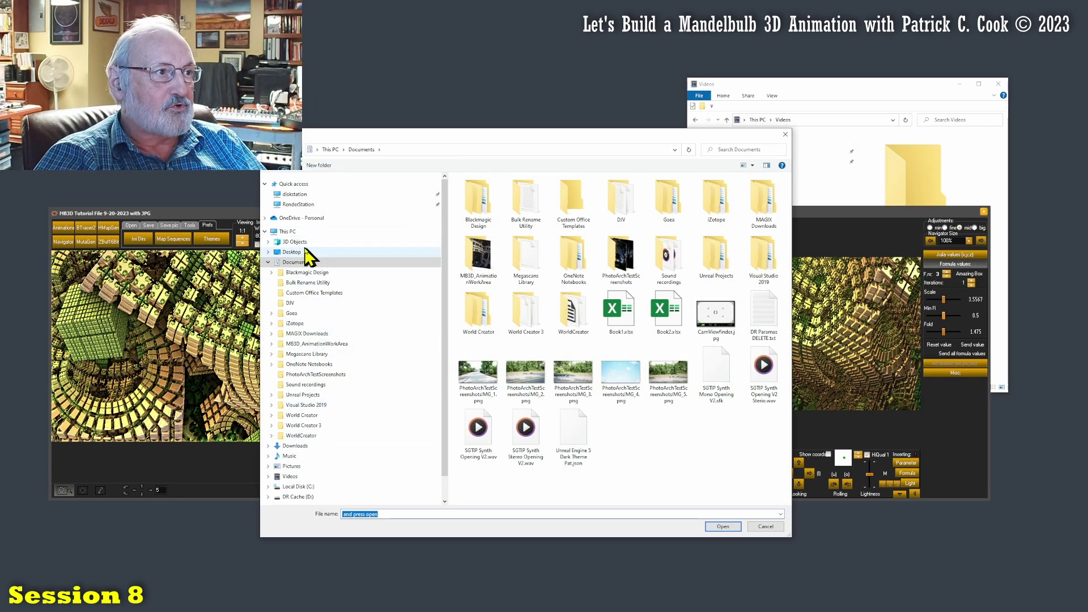
{"action": "double_click", "coordinate": [291, 263]}
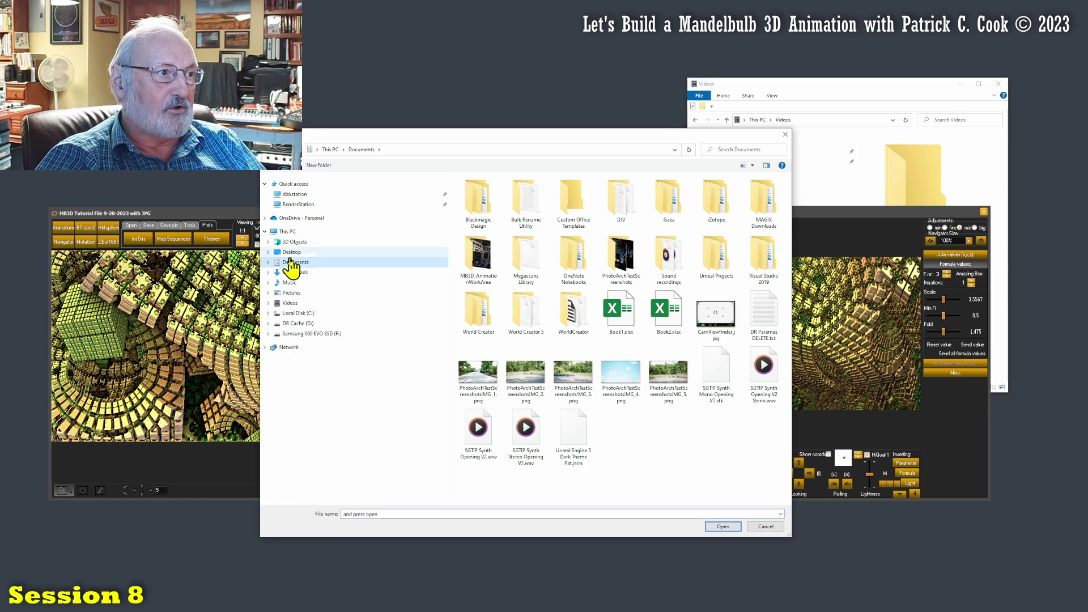
{"action": "left_click", "coordinate": [268, 304]}
{"action": "left_click", "coordinate": [305, 314]}
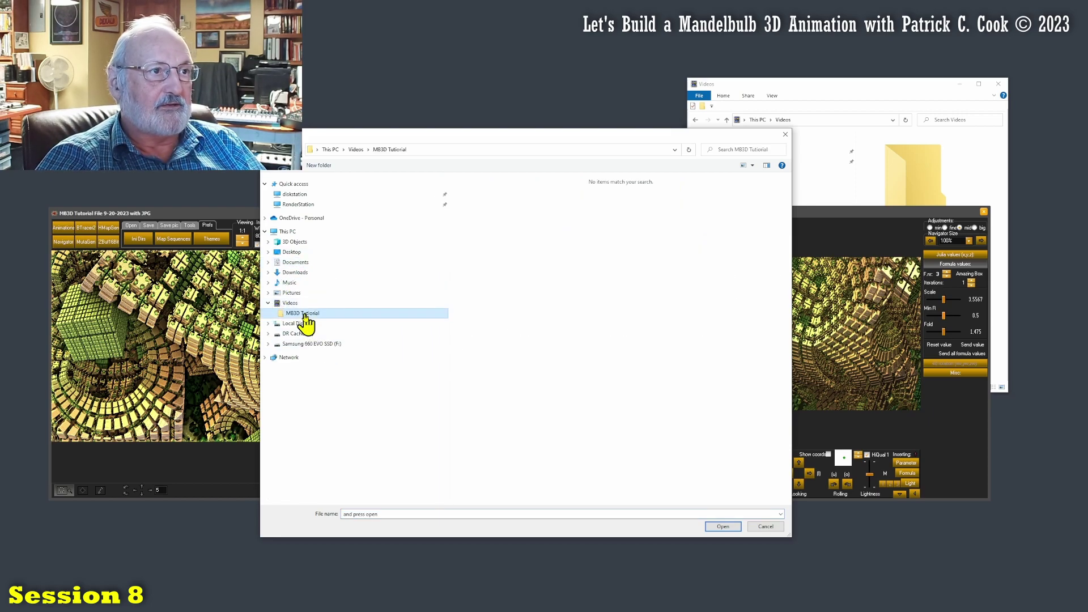
{"action": "left_click", "coordinate": [723, 527]}
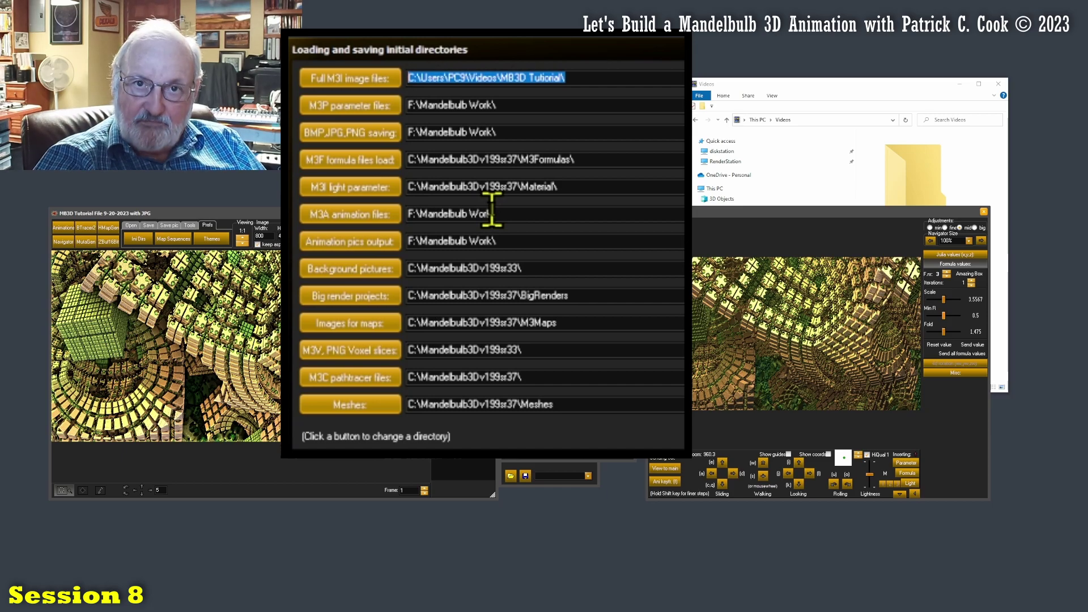
Select and copy the new Full M3I image files path.
{"action": "left_click", "coordinate": [598, 76]}
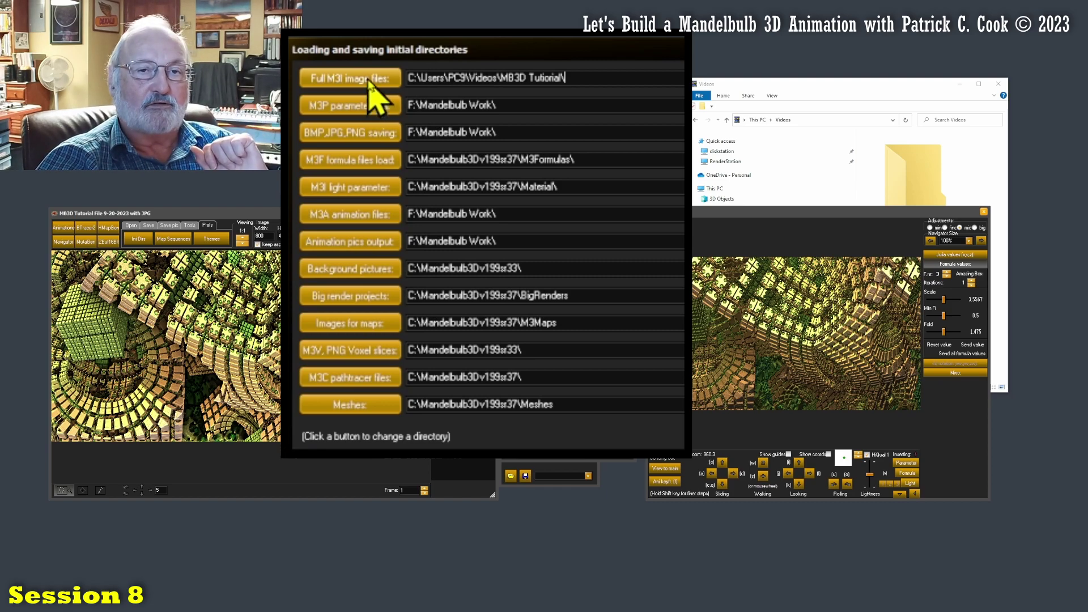
{"action": "left_click_drag", "start_coordinate": [583, 80], "coordinate": [404, 80]}
{"action": "left_click", "coordinate": [522, 103]}
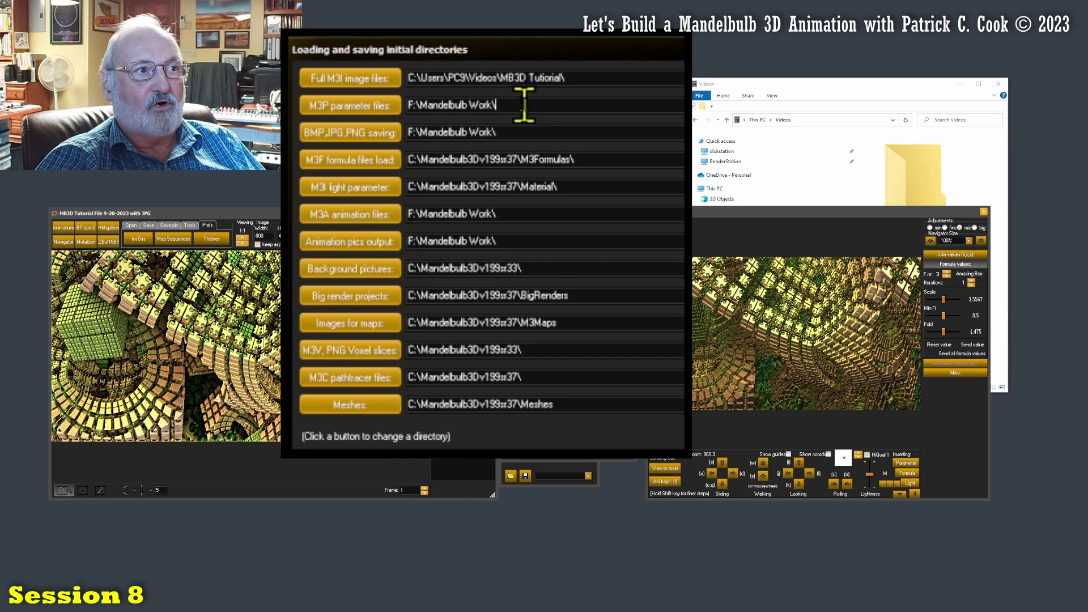
{"action": "left_click_drag", "start_coordinate": [581, 77], "coordinate": [391, 85]}
{"action": "key", "text": "ctrl+c"}
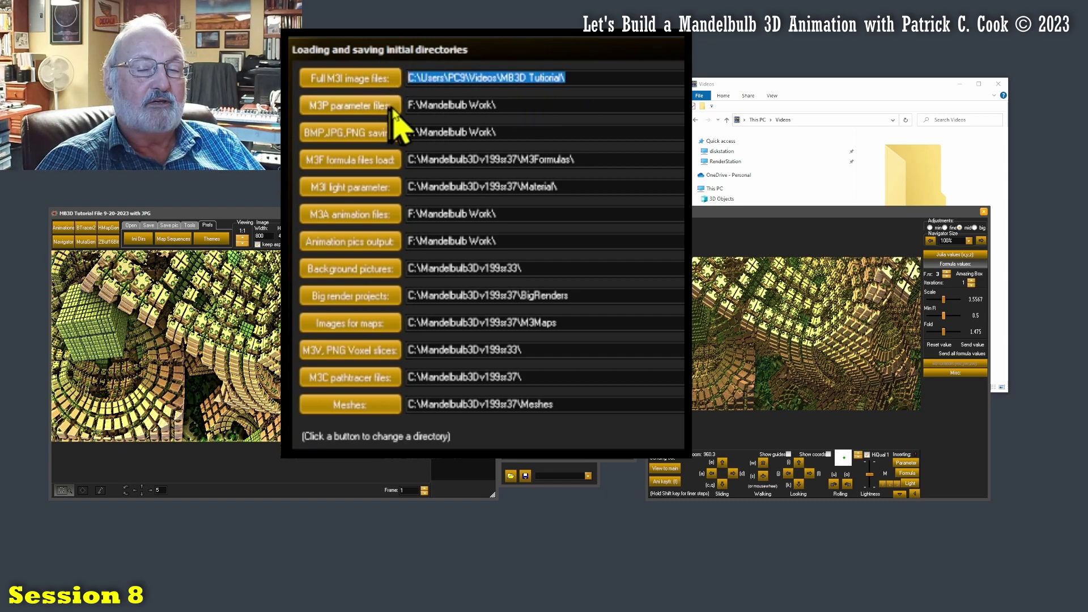
Paste the MB3D Tutorial path into the M3P, BMP/JPG/PNG, M3A and Animation pics output fields.
{"action": "left_click_drag", "start_coordinate": [515, 106], "coordinate": [384, 134]}
{"action": "key", "text": "ctrl+v"}
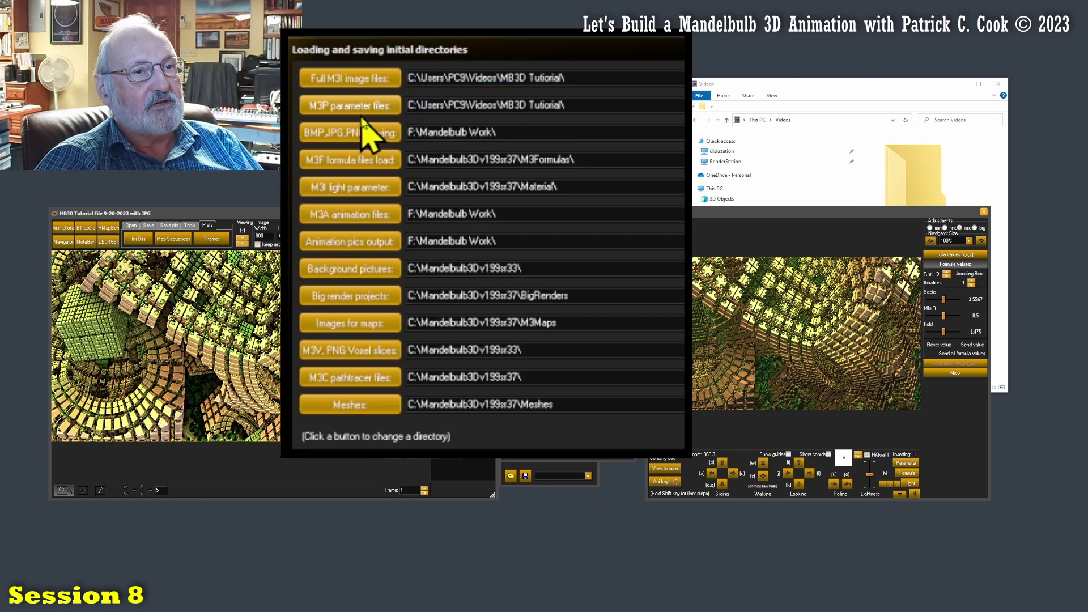
{"action": "left_click_drag", "start_coordinate": [505, 131], "coordinate": [388, 163]}
{"action": "key", "text": "ctrl+v"}
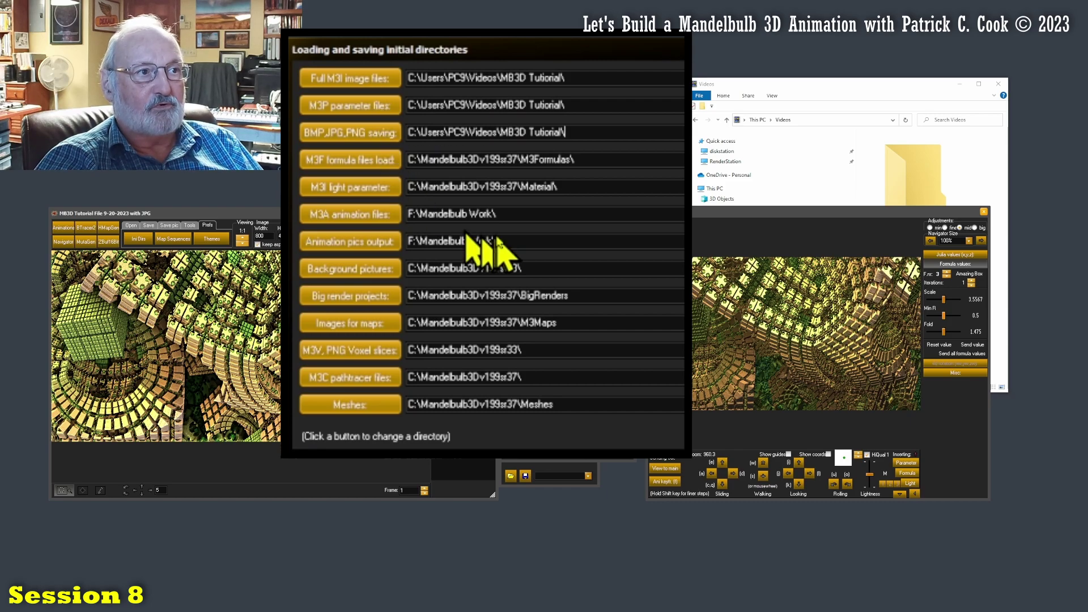
{"action": "left_click_drag", "start_coordinate": [513, 214], "coordinate": [391, 218]}
{"action": "key", "text": "ctrl+v"}
{"action": "left_click_drag", "start_coordinate": [502, 241], "coordinate": [366, 241]}
{"action": "key", "text": "ctrl+v"}
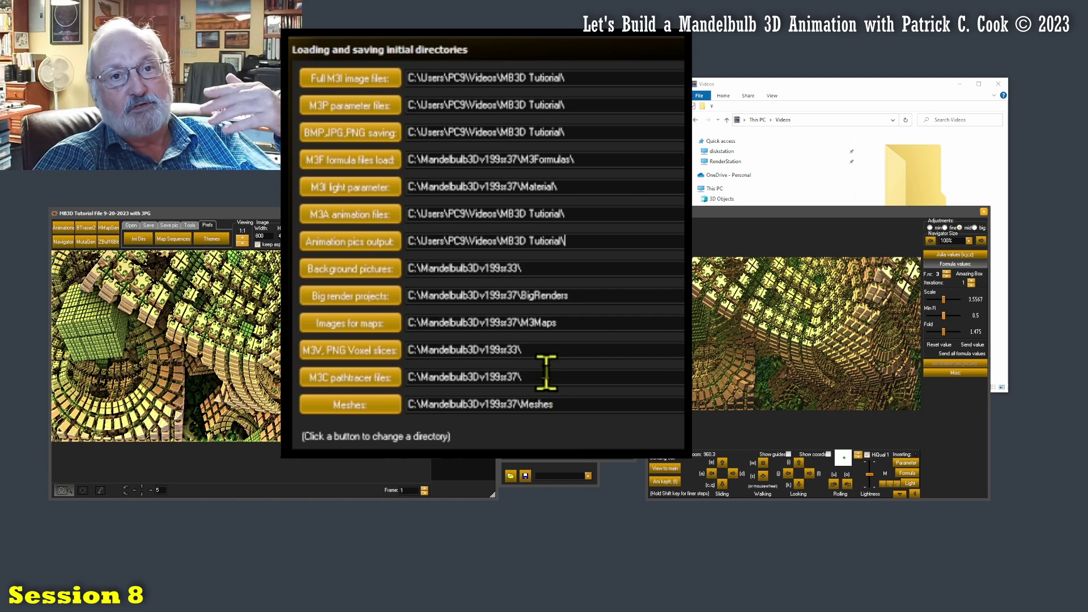
{"action": "left_click", "coordinate": [826, 96]}
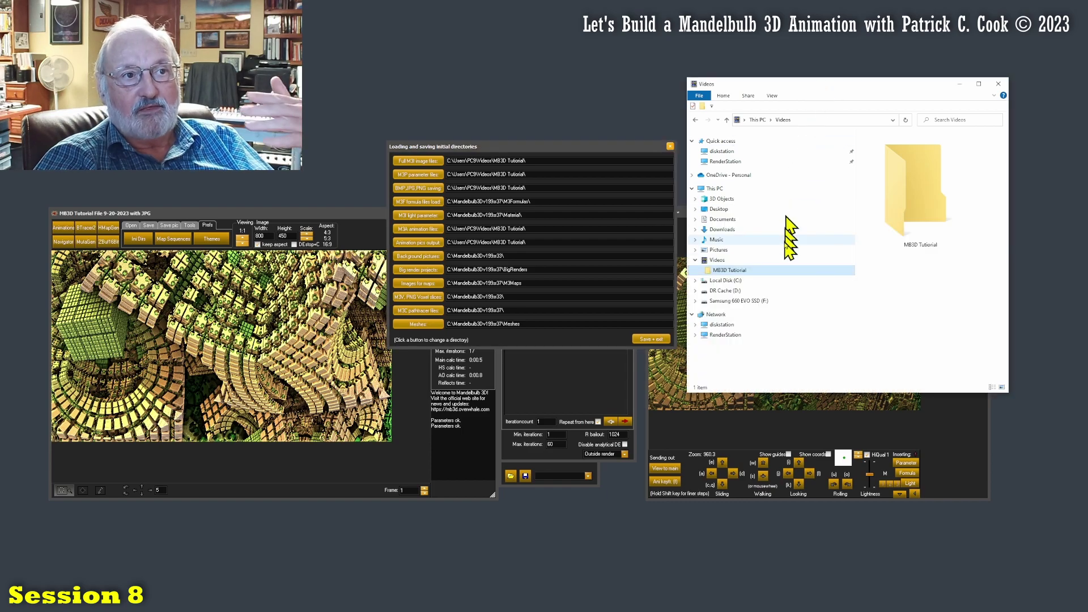
Open Videos > MB3D Tutorial in Explorer's navigation pane, showing it is still empty.
{"action": "left_click", "coordinate": [727, 271]}
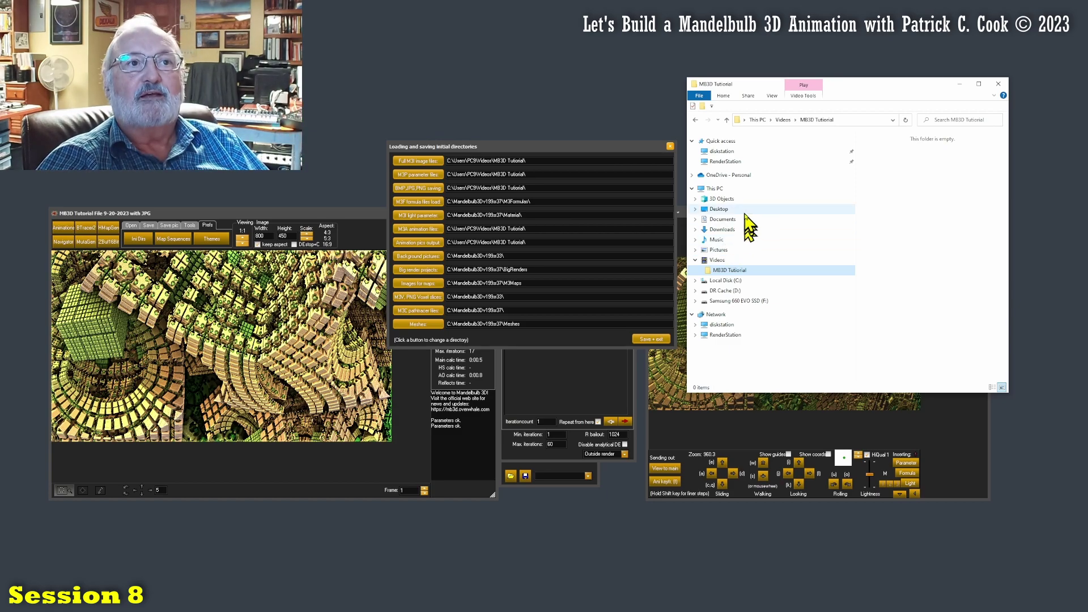
Save + exit Ini Dirs, confirm the m3i save dialog opens in MB3D Tutorial, and cancel.
{"action": "left_click", "coordinate": [651, 338]}
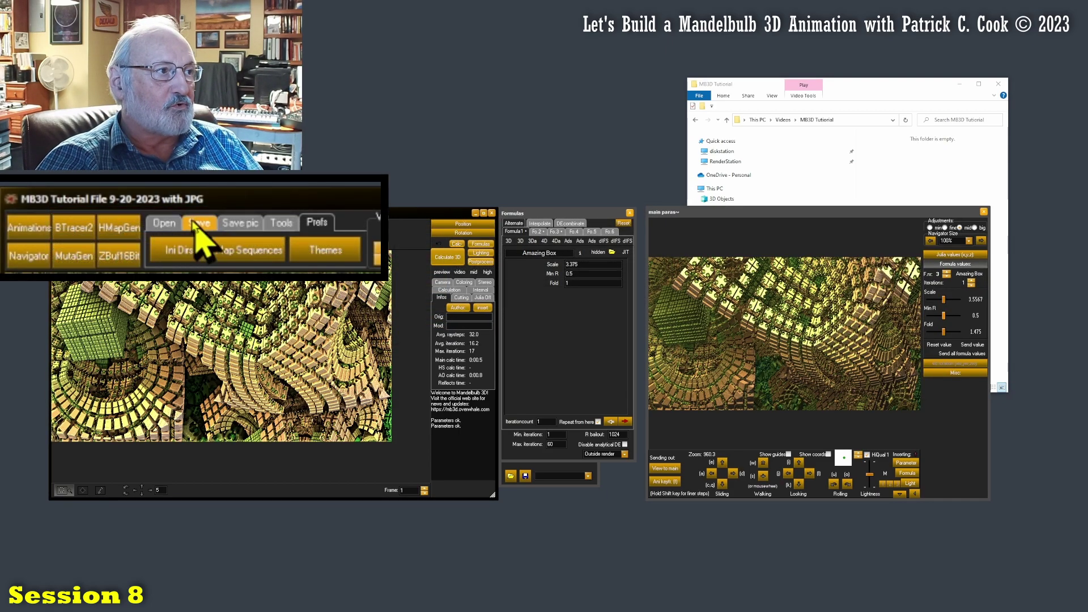
{"action": "left_click", "coordinate": [148, 226]}
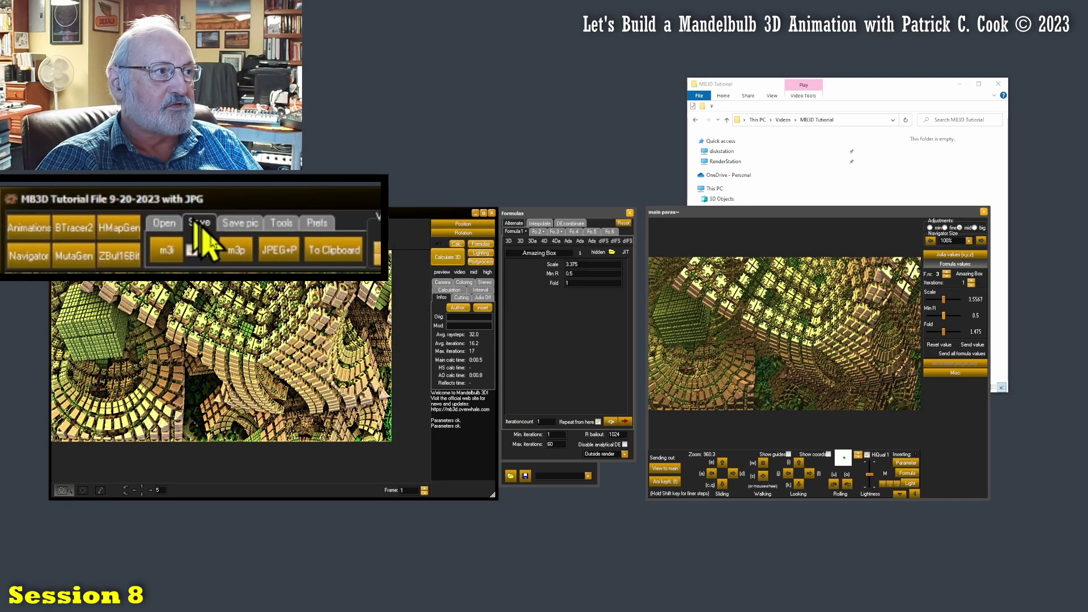
{"action": "left_click", "coordinate": [167, 252]}
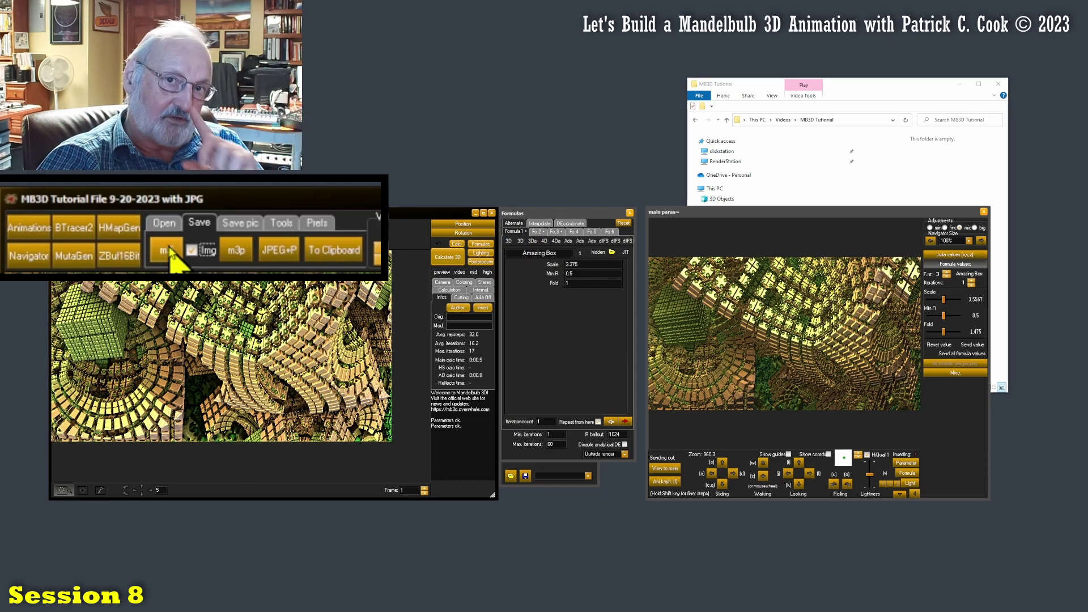
{"action": "left_click", "coordinate": [132, 240]}
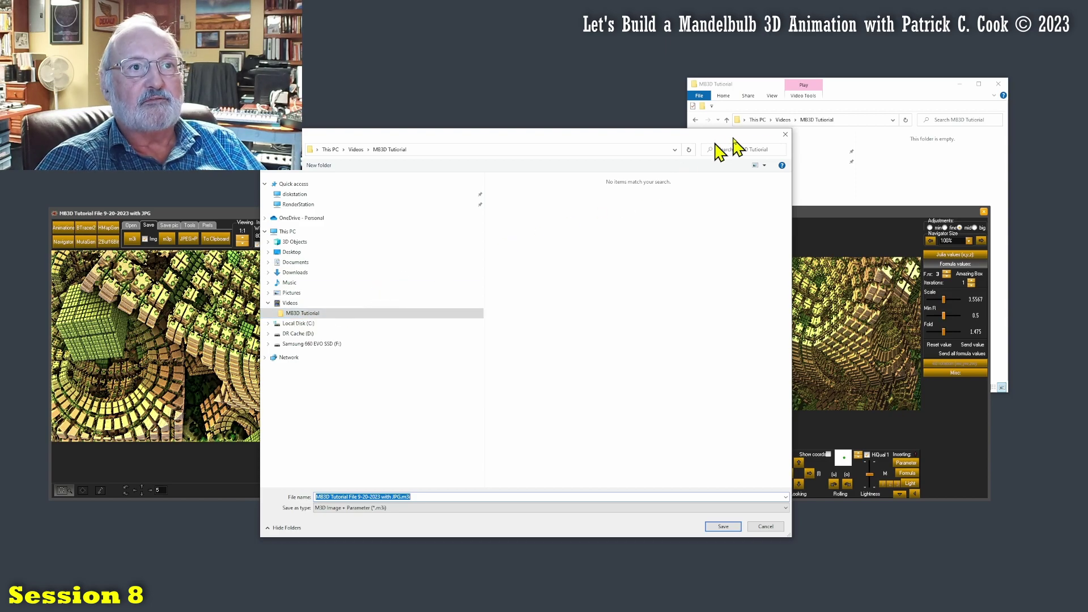
{"action": "left_click", "coordinate": [785, 134]}
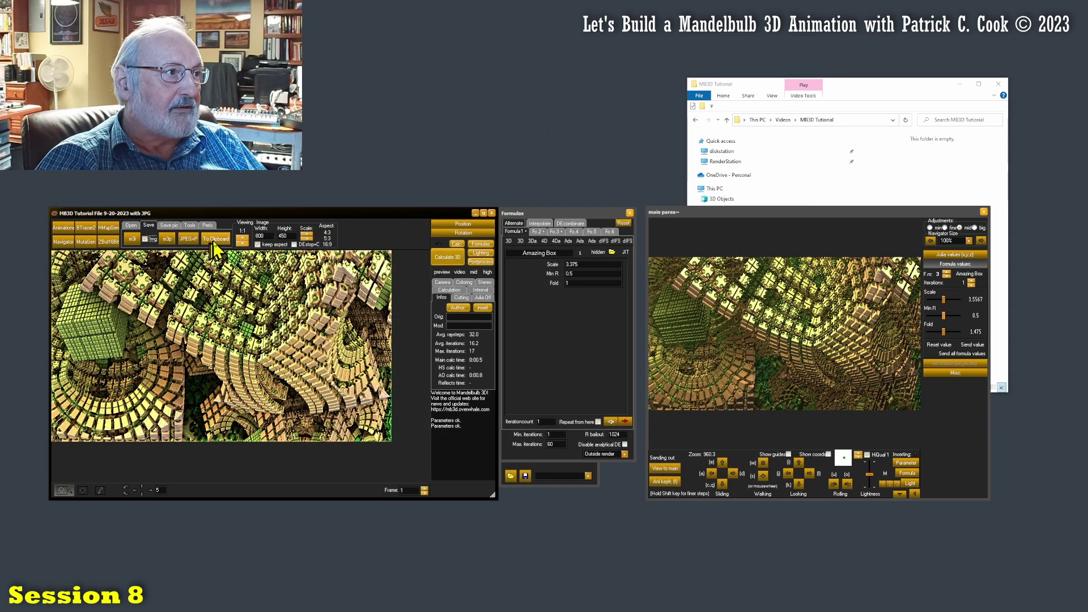
Switch to Tools and back to Prefs to show Ini Dirs, Map Sequences and Themes.
{"action": "left_click", "coordinate": [190, 226]}
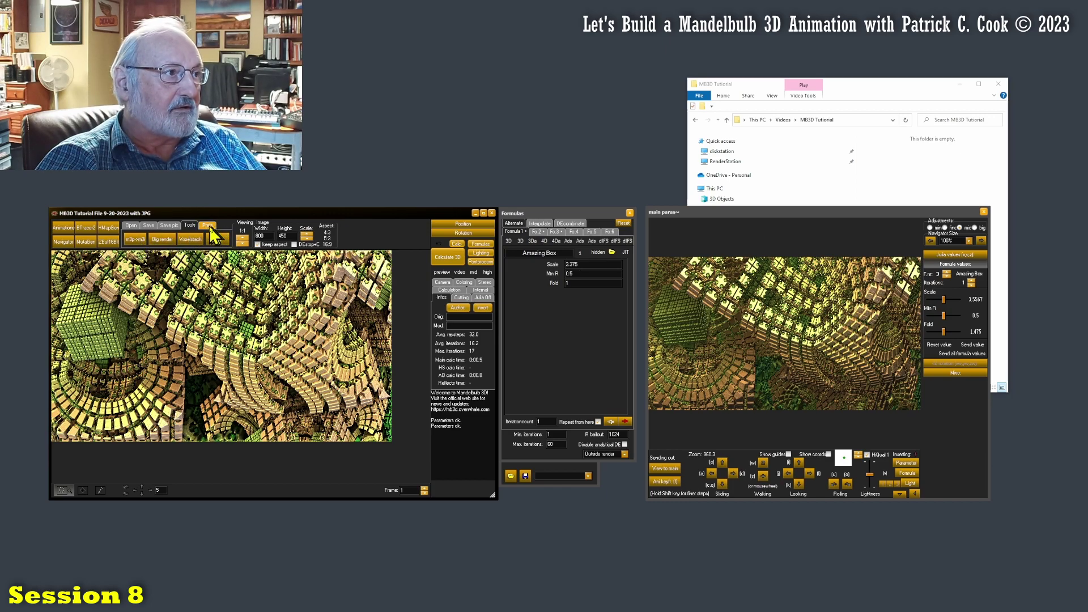
{"action": "left_click", "coordinate": [208, 225]}
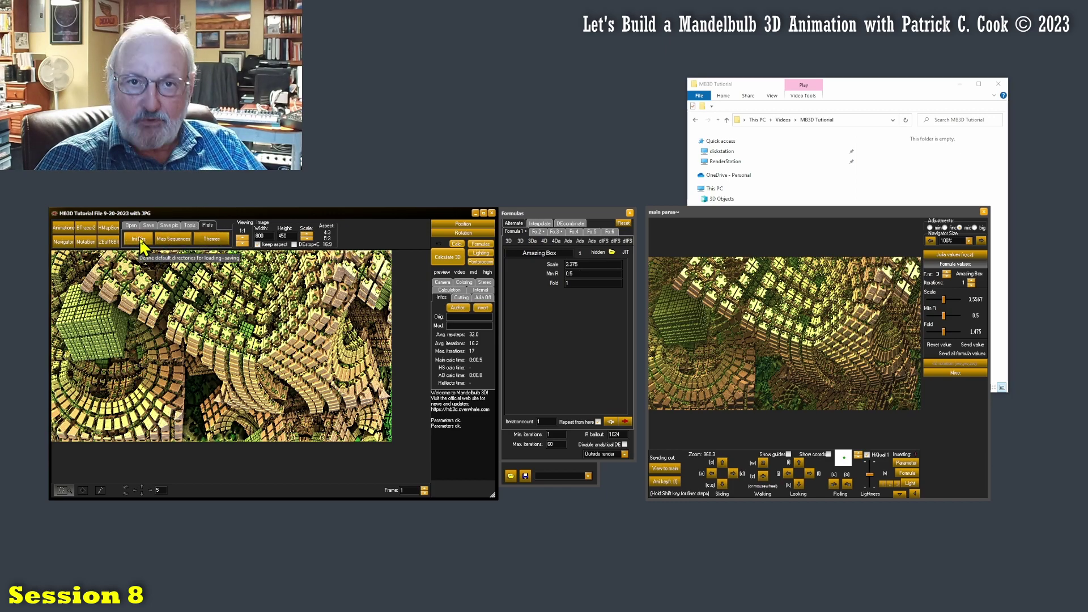